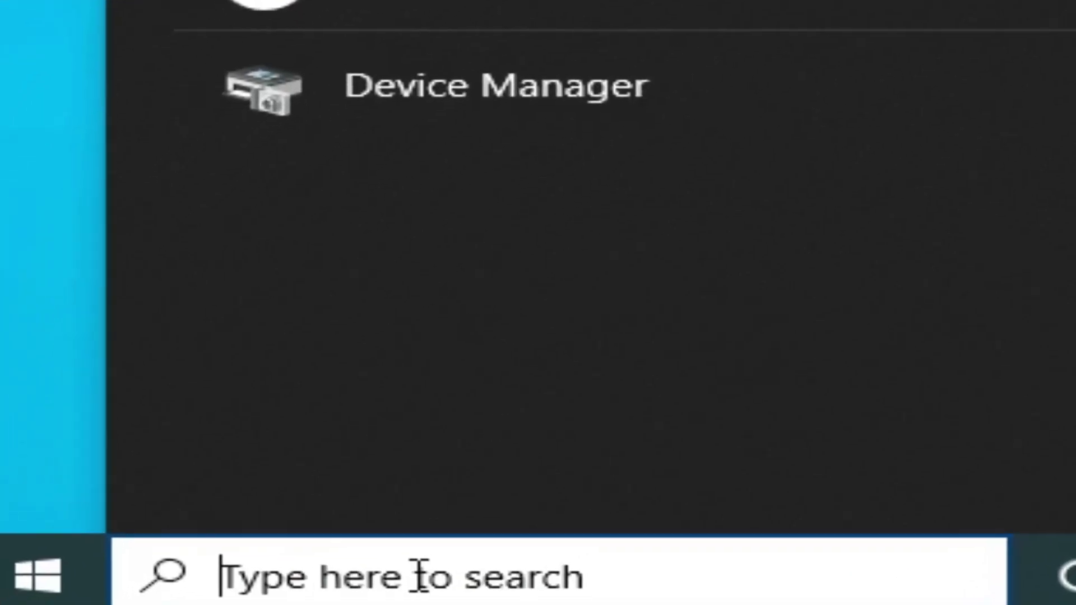
Step: Open the Storage page of Windows Settings and bring up the temporary files list for Local Disk (C:)
{"action": "type", "text": "settings"}
{"action": "key", "text": "Return"}
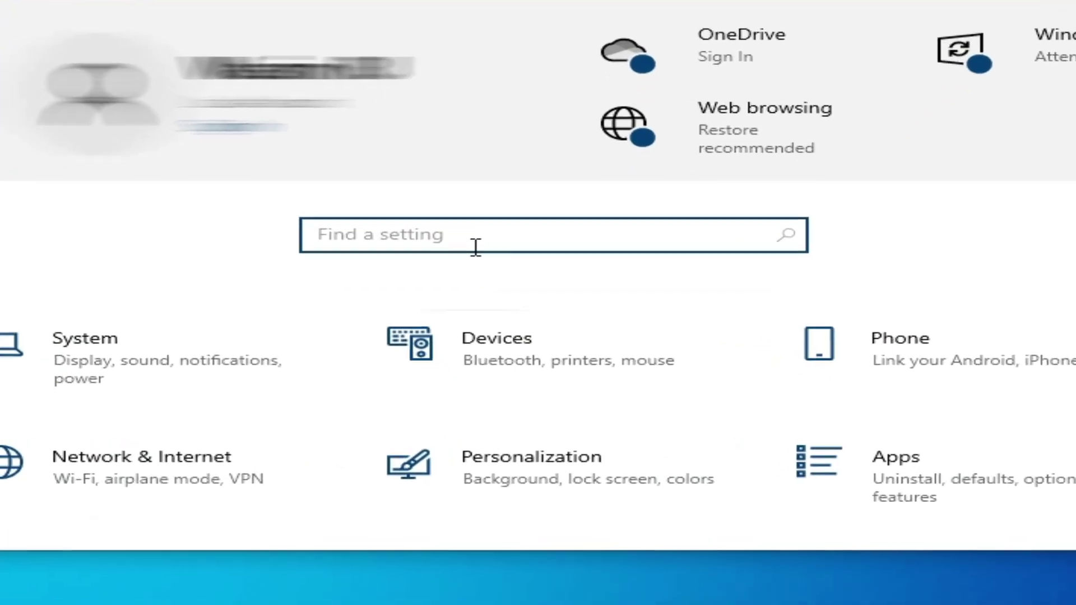
{"action": "type", "text": "st"}
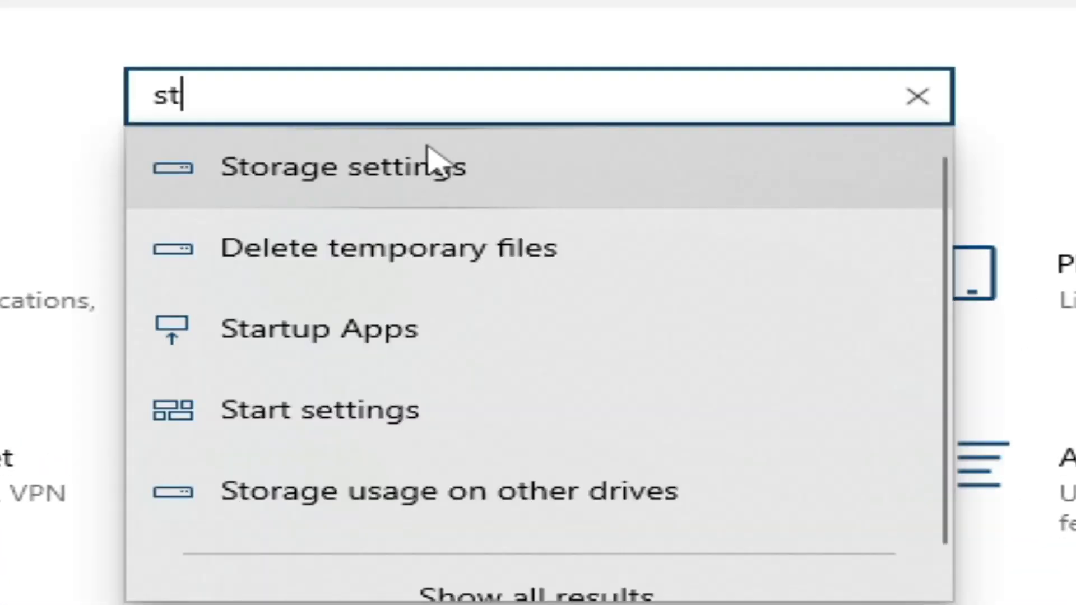
{"action": "left_click", "coordinate": [371, 179]}
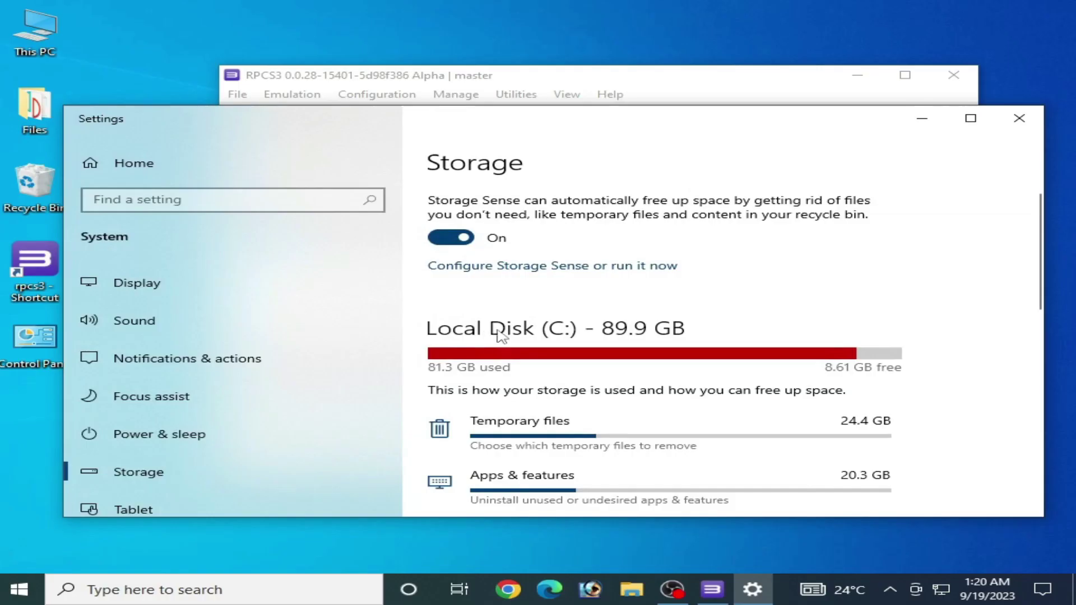
{"action": "left_click_drag", "start_coordinate": [1040, 243], "coordinate": [1047, 285]}
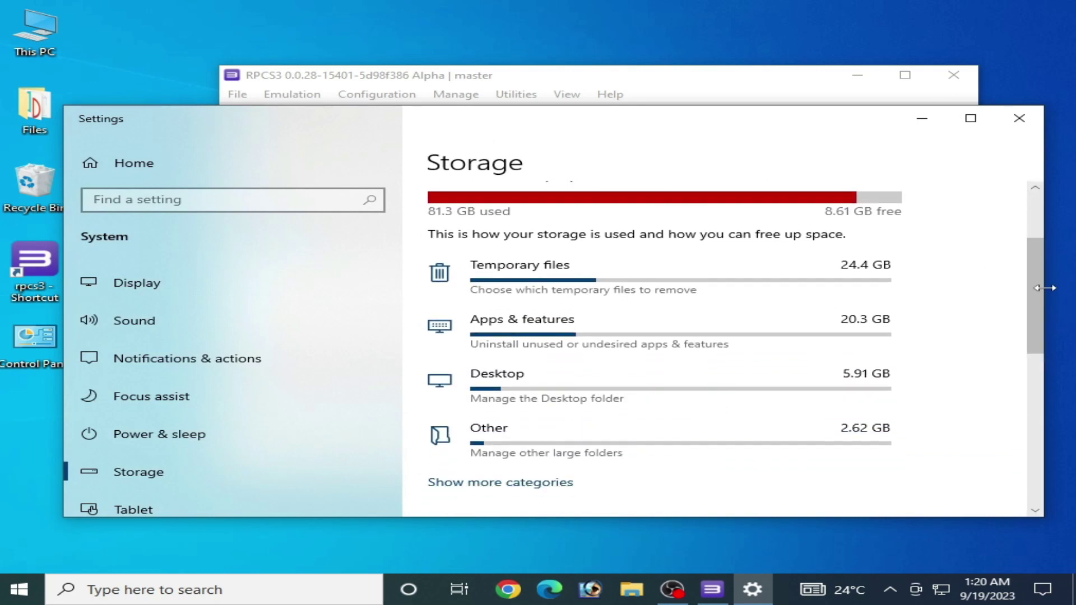
{"action": "left_click", "coordinate": [546, 277]}
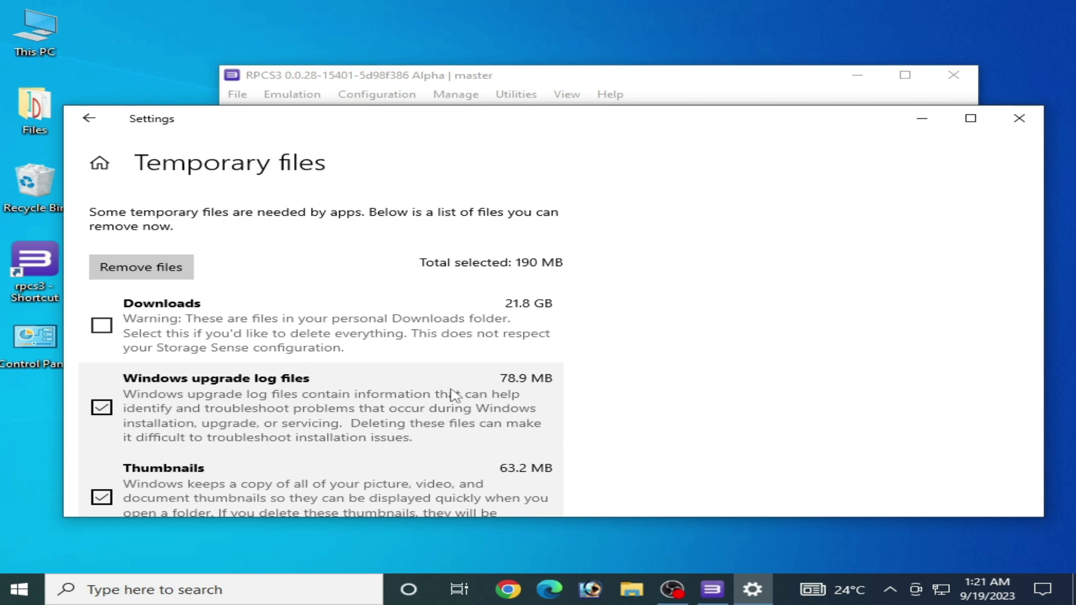
Step: Add the Recycle Bin to the selected temporary file categories, remove the selected files and close Settings
{"action": "scroll", "coordinate": [454, 395], "scroll_direction": "down", "scroll_amount": 5}
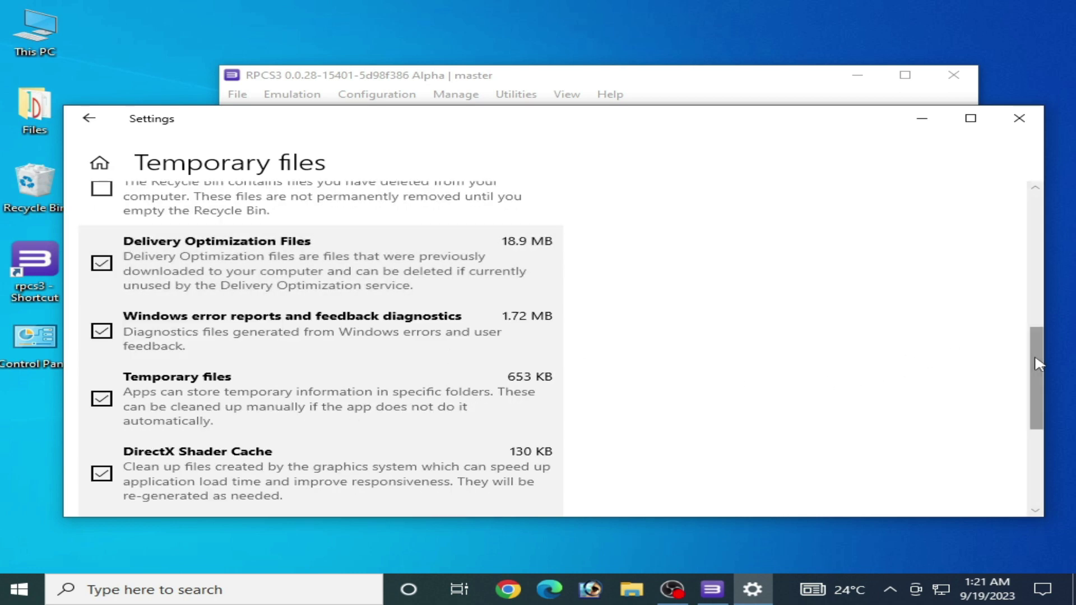
{"action": "left_click_drag", "start_coordinate": [1035, 365], "coordinate": [1040, 285]}
{"action": "left_click", "coordinate": [117, 392]}
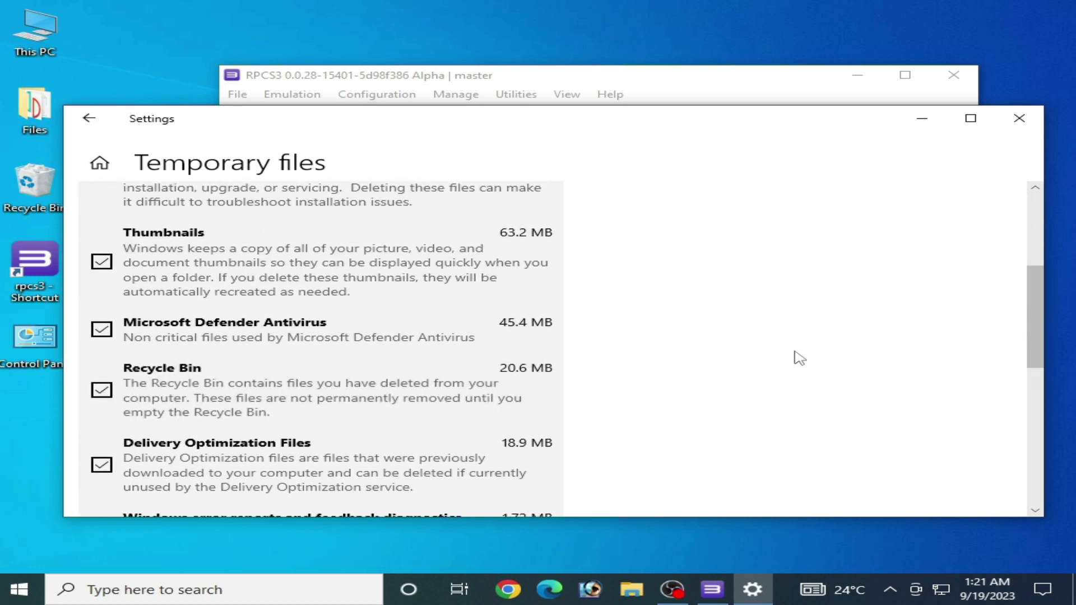
{"action": "left_click_drag", "start_coordinate": [1037, 314], "coordinate": [1040, 243]}
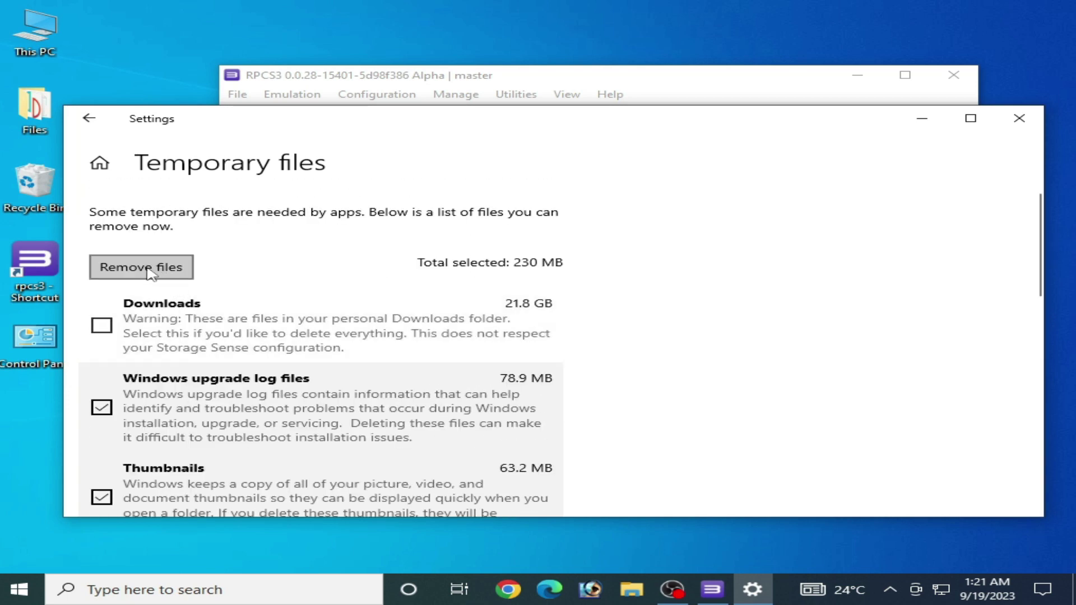
{"action": "left_click", "coordinate": [152, 270]}
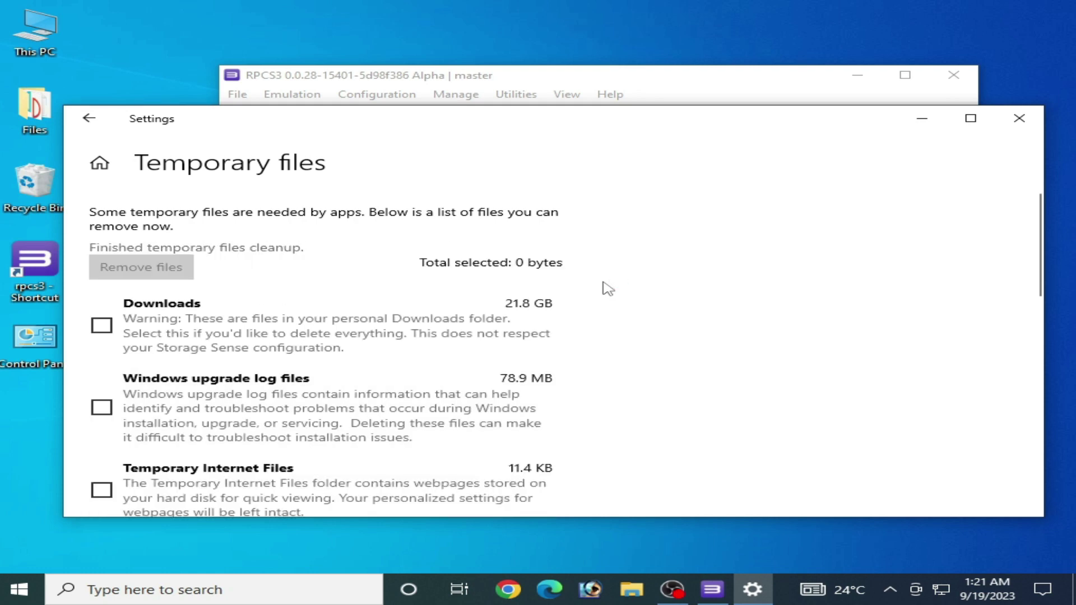
{"action": "left_click", "coordinate": [1019, 118]}
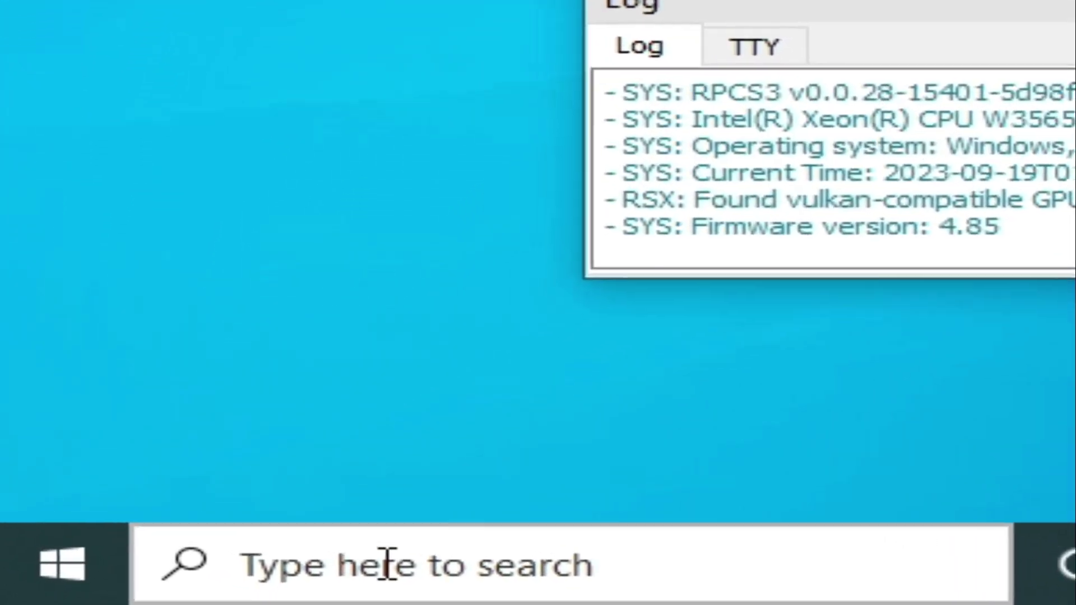
Step: Open the %temp% folder through Windows search and close the running RPCS3 window
{"action": "left_click", "coordinate": [387, 566]}
{"action": "type", "text": "%te"}
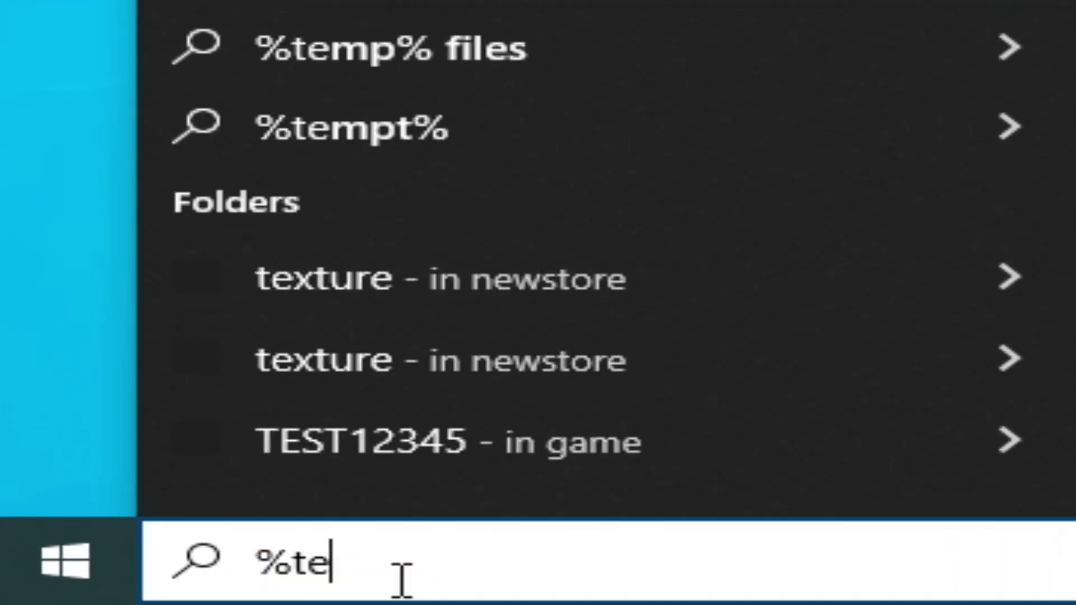
{"action": "type", "text": "mp"}
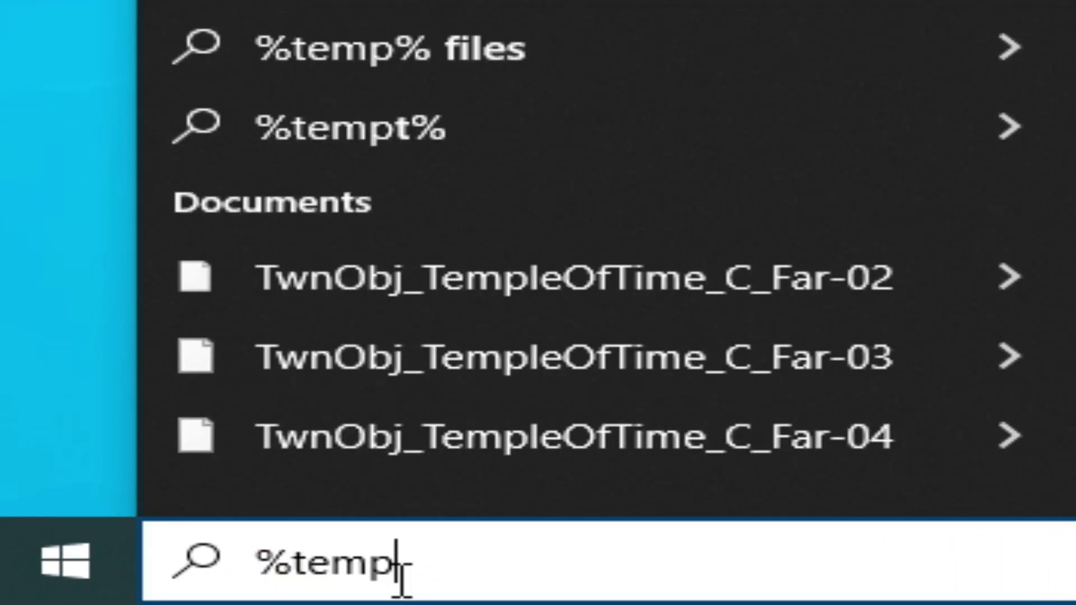
{"action": "type", "text": "%"}
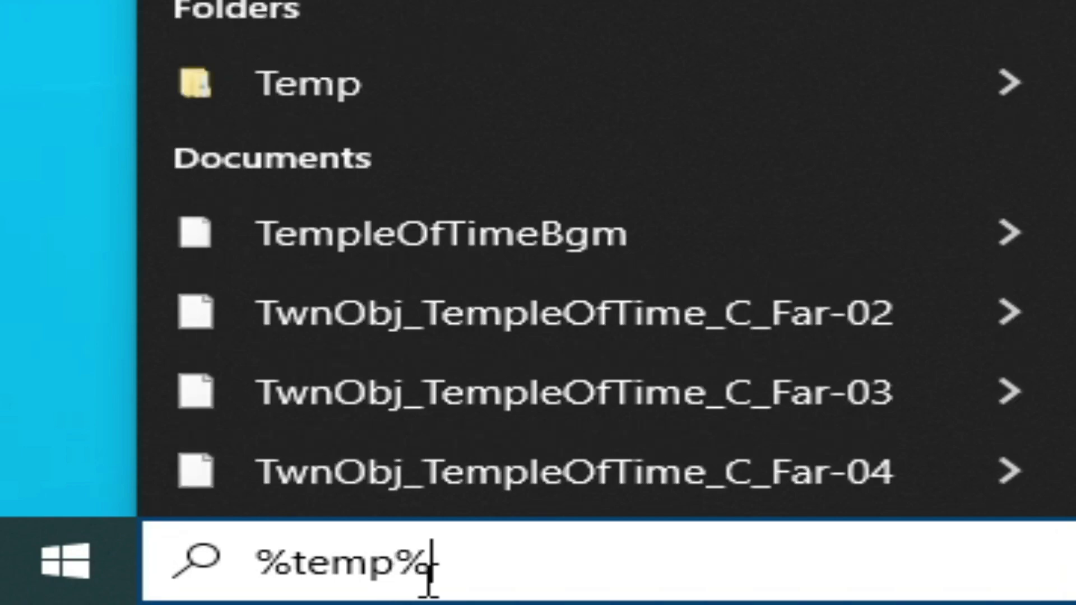
{"action": "key", "text": "Return"}
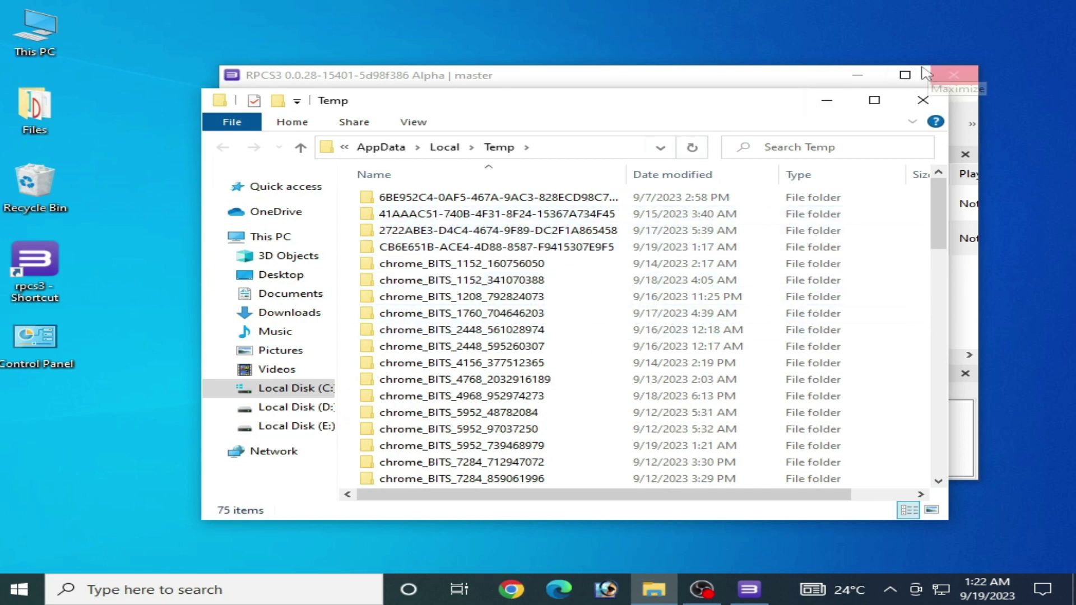
{"action": "left_click", "coordinate": [949, 77]}
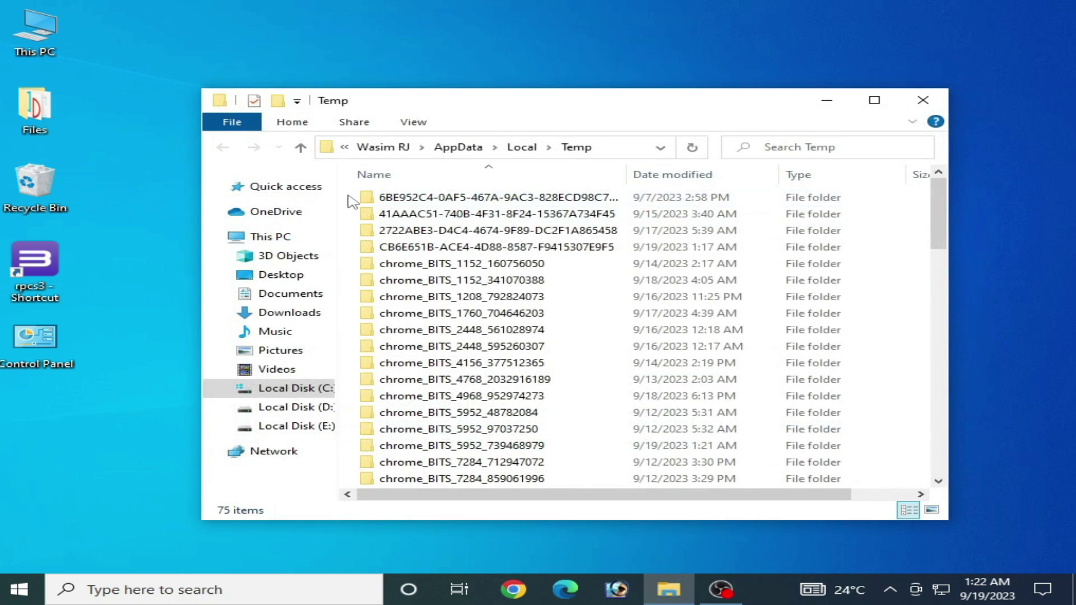
Step: Move the Temp folder's contents to the Recycle Bin, granting administrator permission for all current items, and close the folder
{"action": "left_click_drag", "start_coordinate": [349, 194], "coordinate": [482, 490]}
{"action": "right_click", "coordinate": [484, 491]}
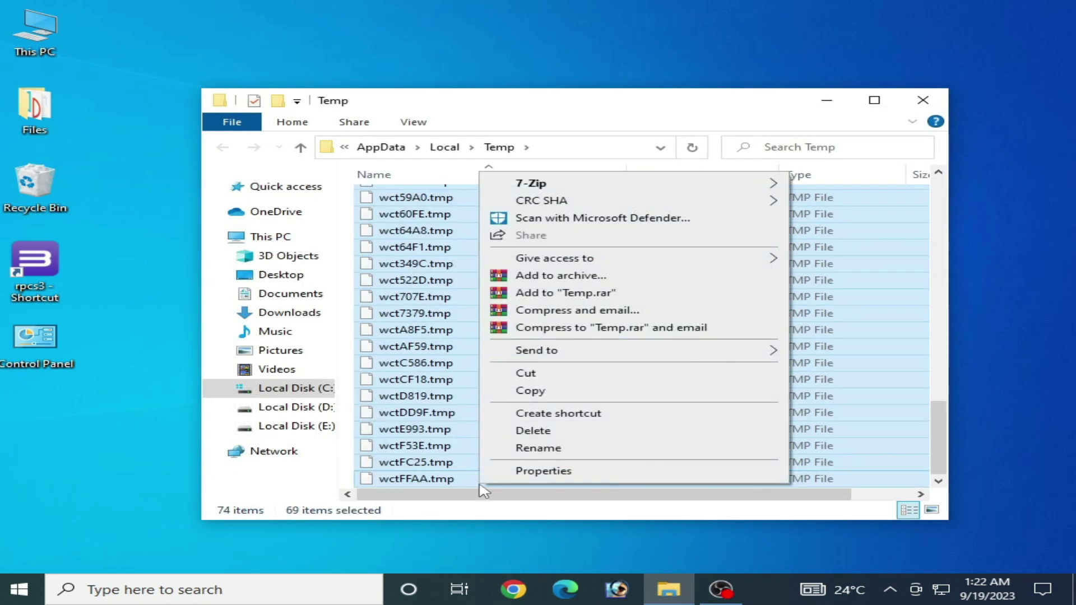
{"action": "left_click", "coordinate": [533, 427]}
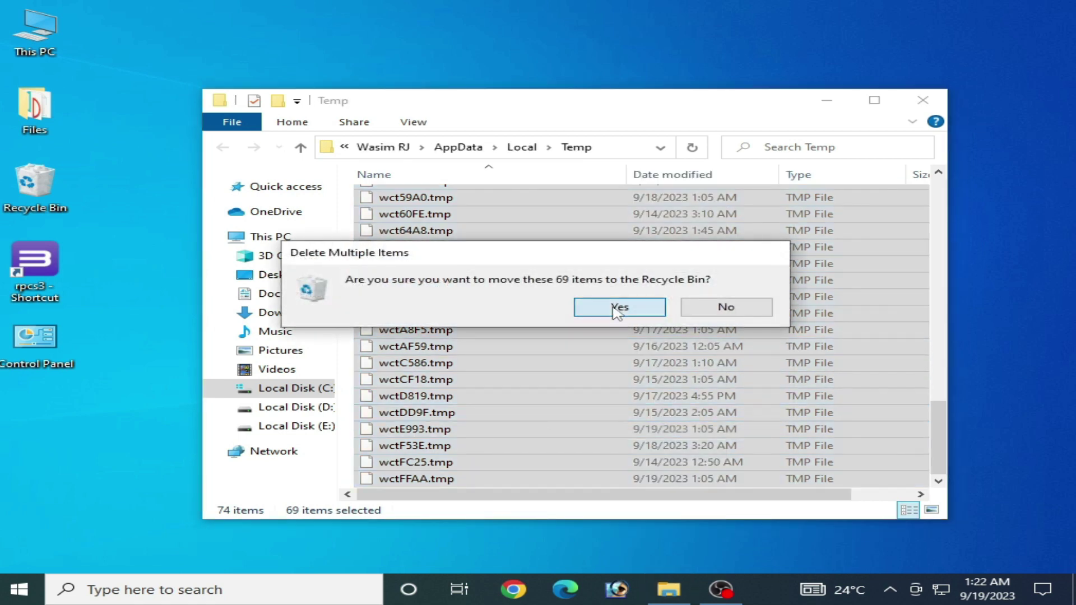
{"action": "left_click", "coordinate": [610, 308]}
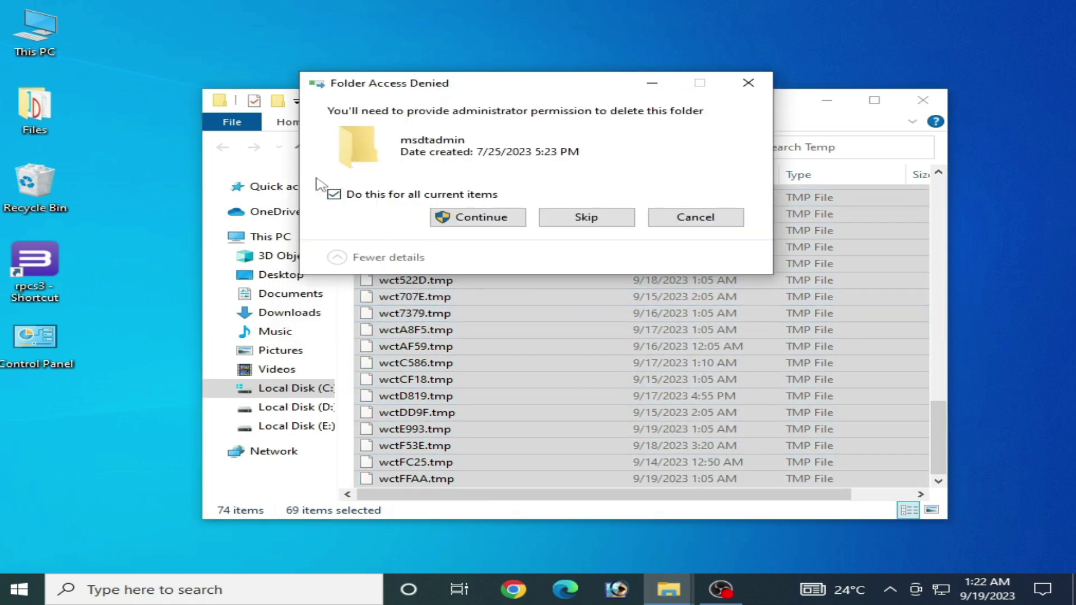
{"action": "left_click", "coordinate": [463, 219]}
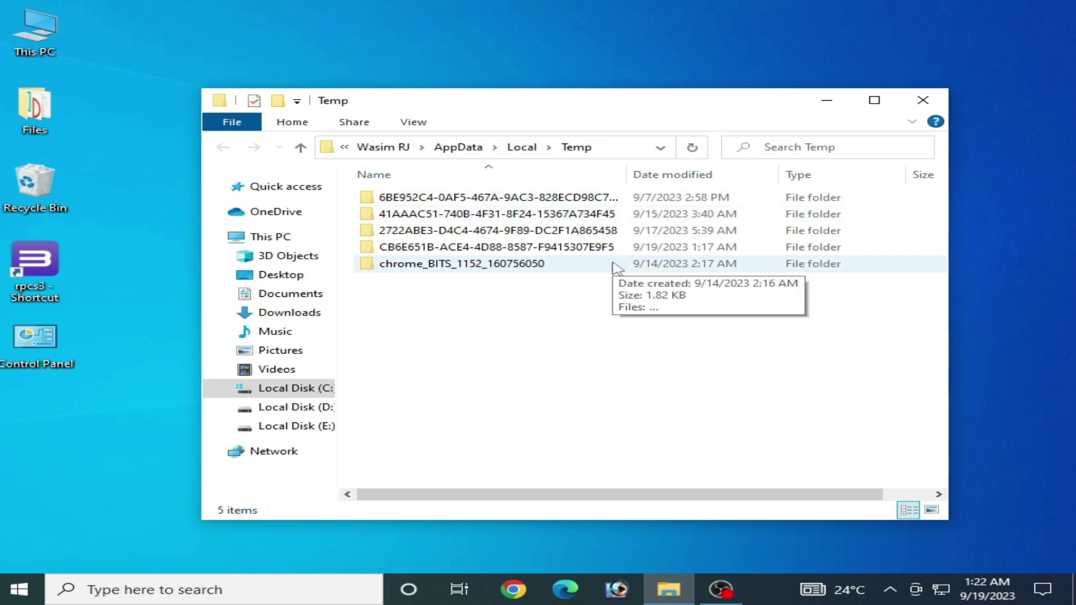
{"action": "left_click", "coordinate": [922, 99]}
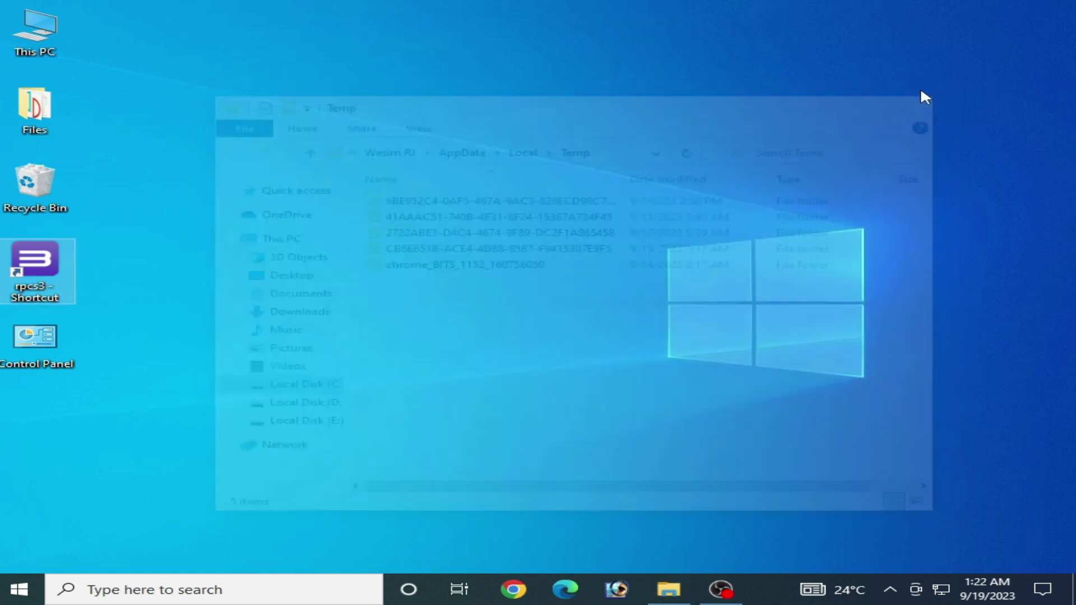
Step: Launch RPCS3 from its desktop shortcut and remove the shaders cache of GTA San Andreas
{"action": "right_click", "coordinate": [31, 269]}
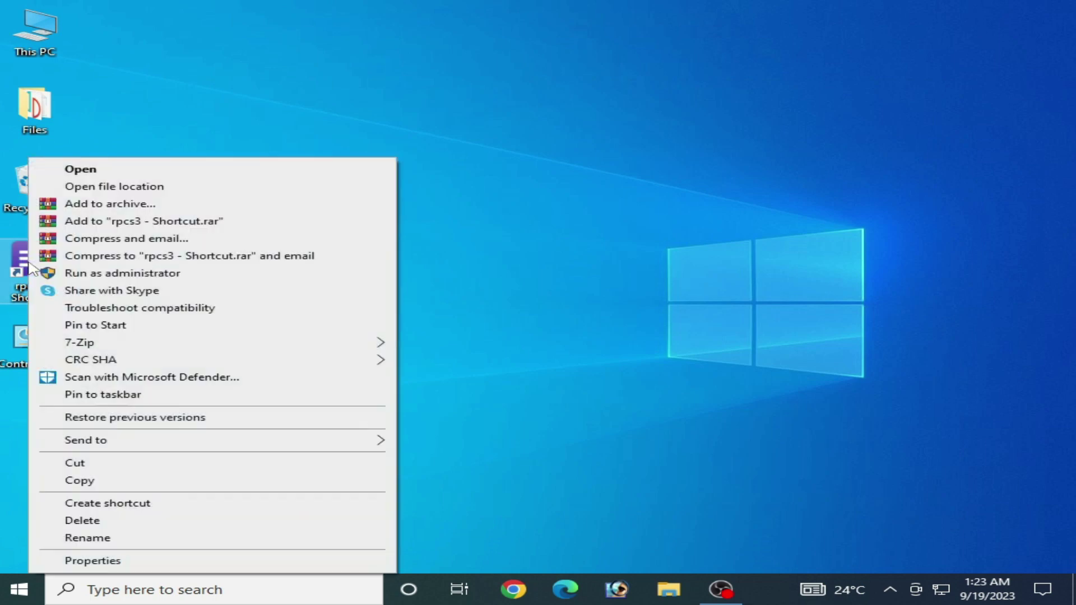
{"action": "left_click", "coordinate": [100, 170]}
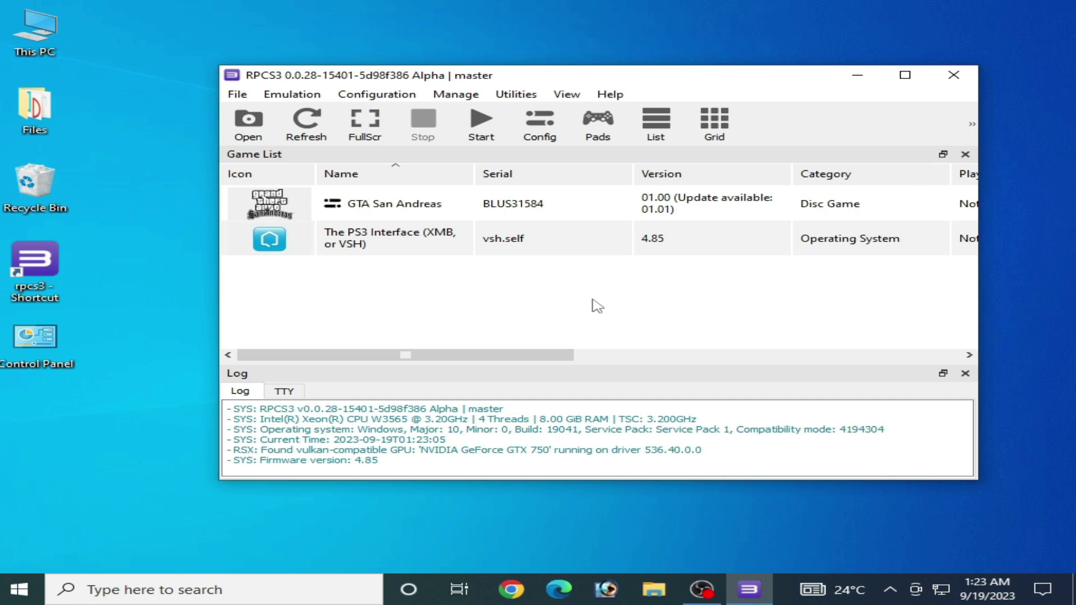
{"action": "left_click", "coordinate": [397, 216]}
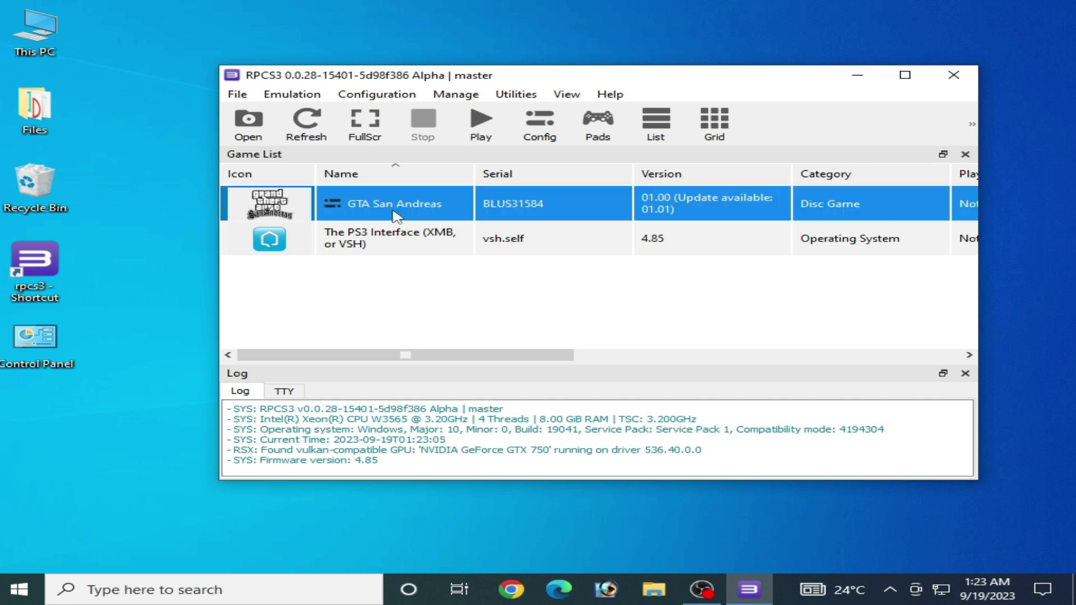
{"action": "right_click", "coordinate": [476, 204]}
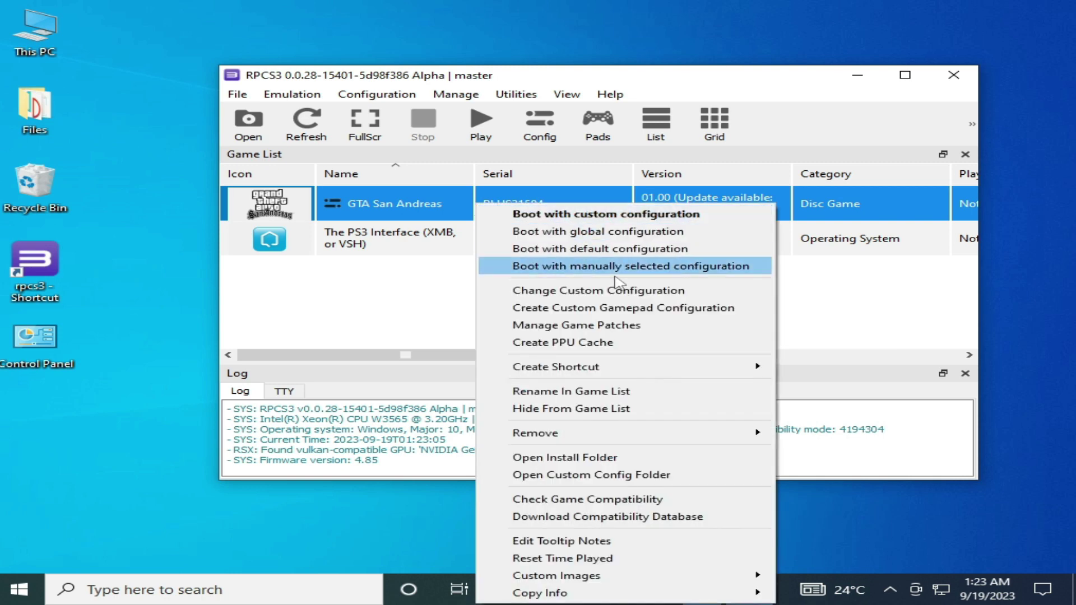
{"action": "mouse_move", "coordinate": [571, 437]}
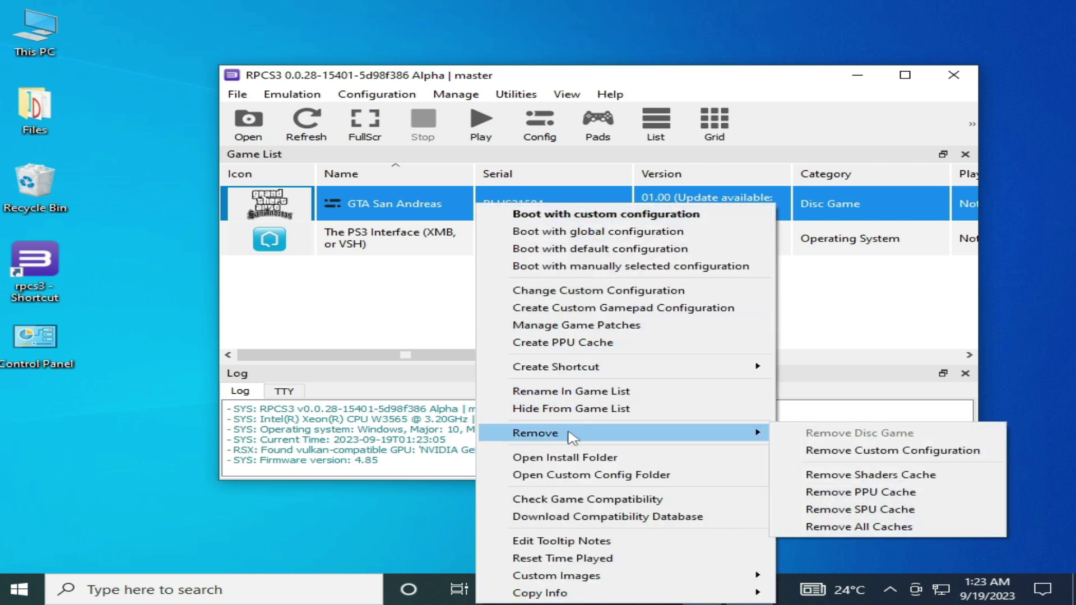
{"action": "left_click", "coordinate": [865, 478]}
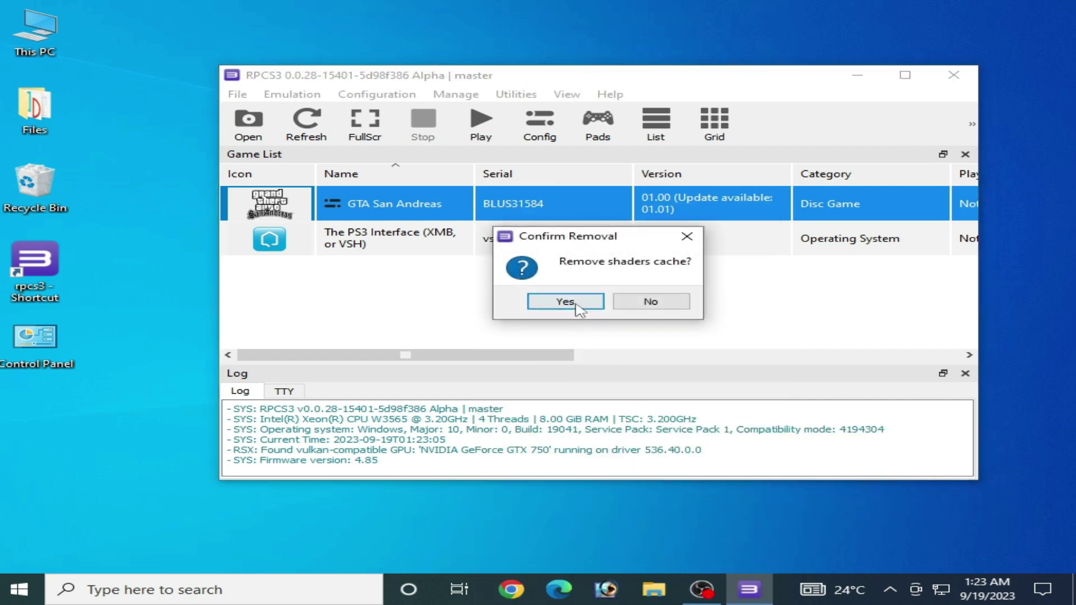
{"action": "left_click", "coordinate": [566, 302]}
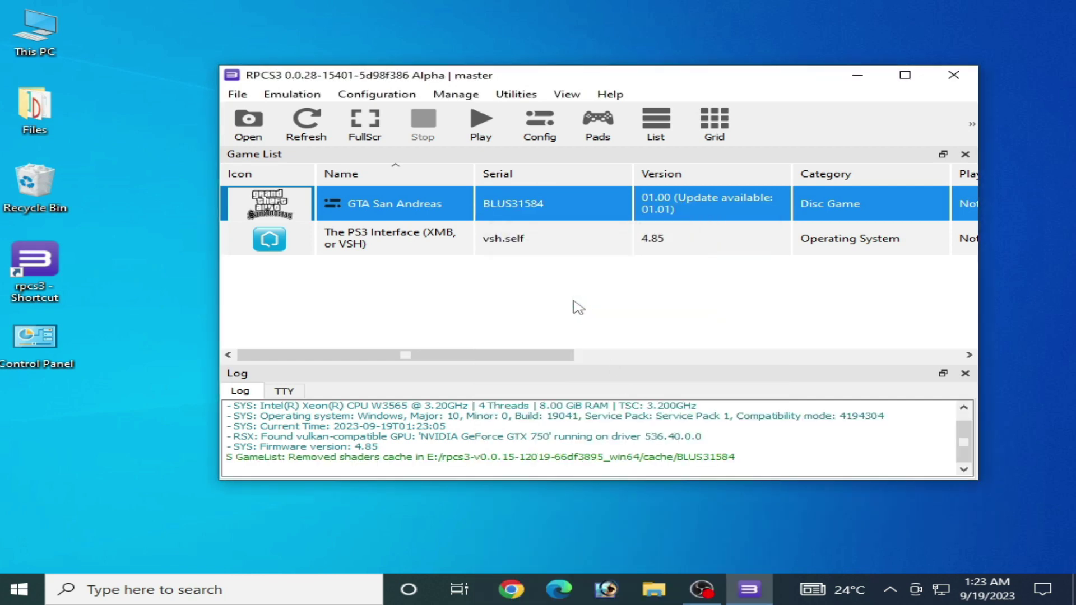
Step: Remove the PPU cache of GTA San Andreas and confirm the removal
{"action": "right_click", "coordinate": [460, 212]}
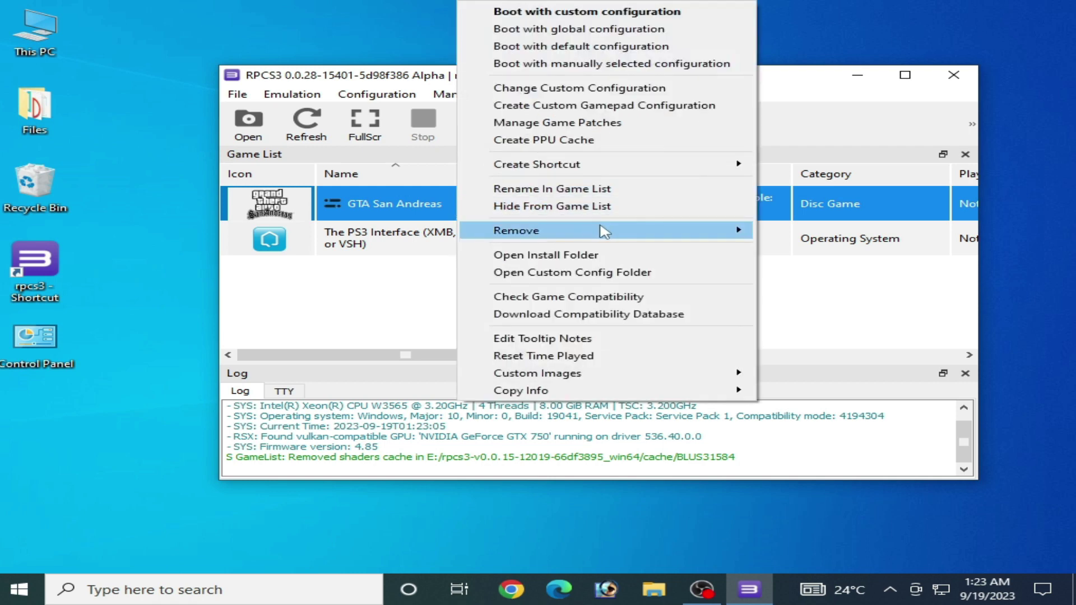
{"action": "mouse_move", "coordinate": [745, 231]}
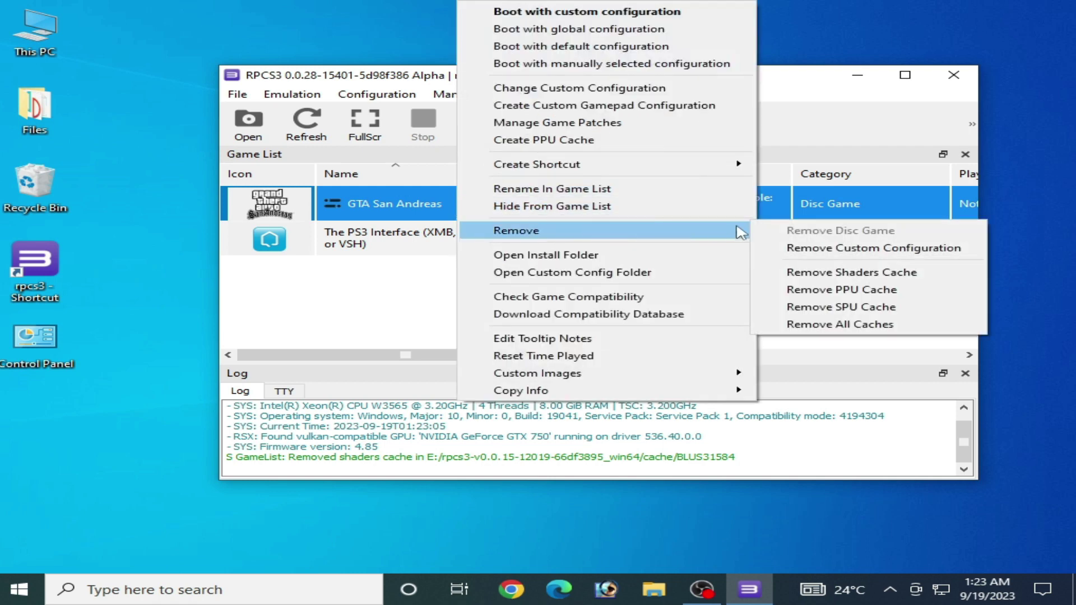
{"action": "left_click", "coordinate": [837, 291]}
{"action": "left_click", "coordinate": [573, 300]}
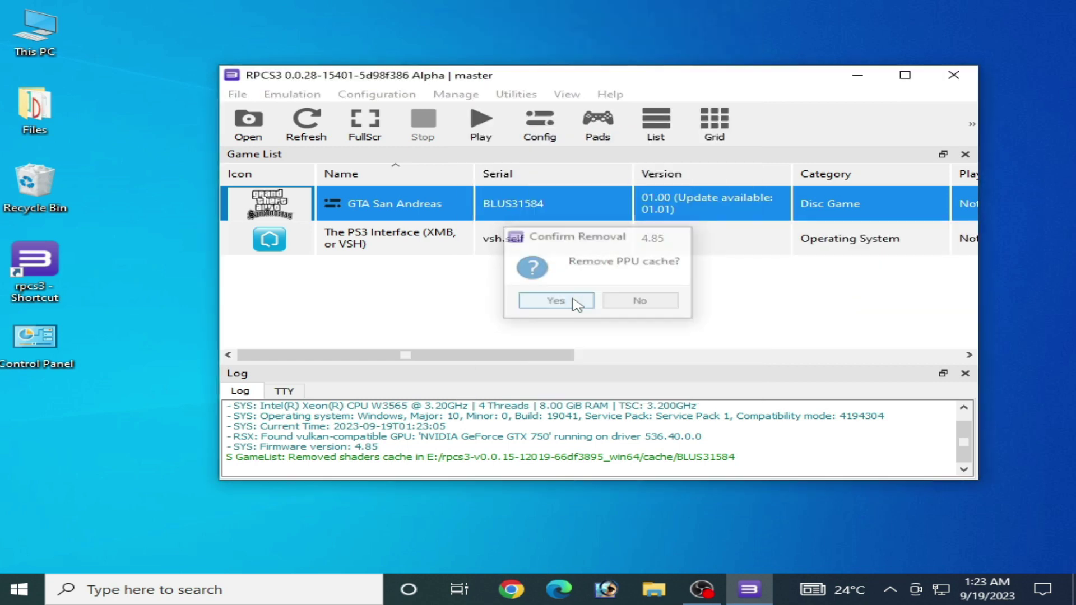
Step: Remove the SPU cache of GTA San Andreas and confirm the removal
{"action": "right_click", "coordinate": [410, 210]}
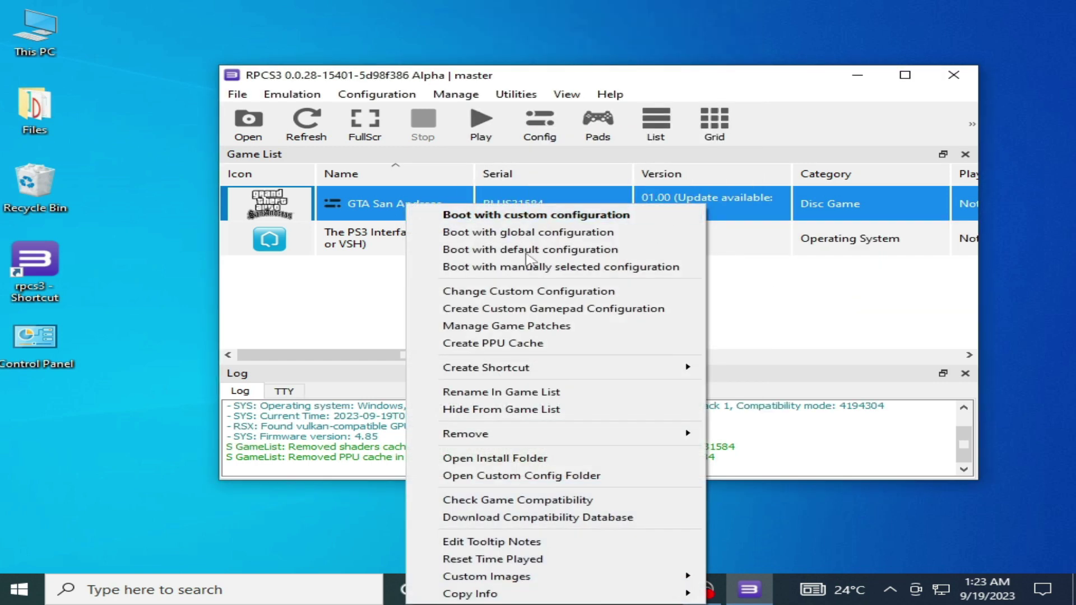
{"action": "mouse_move", "coordinate": [687, 434]}
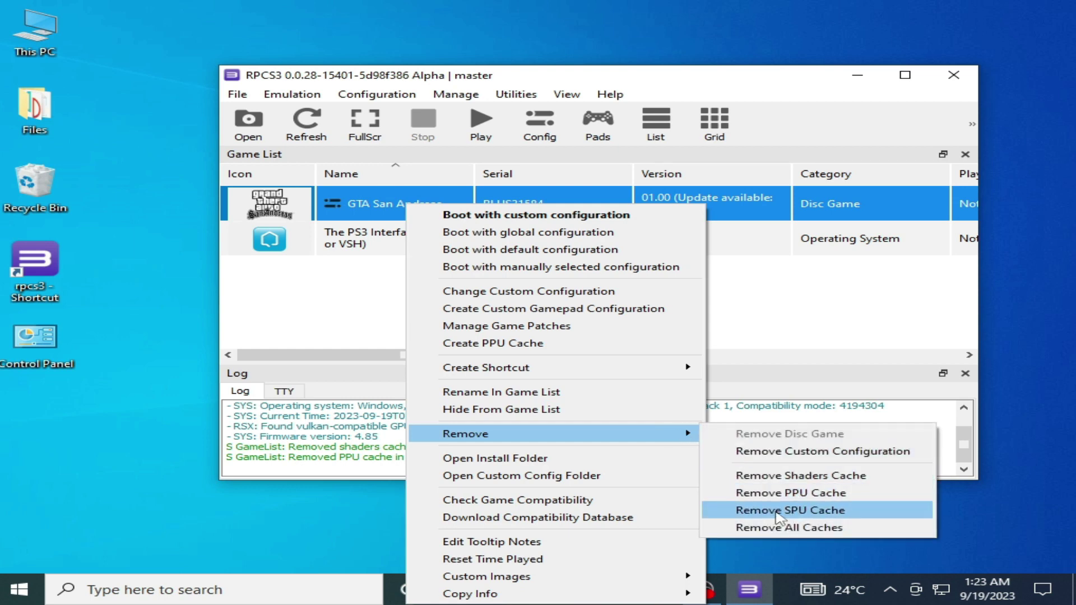
{"action": "left_click", "coordinate": [786, 510]}
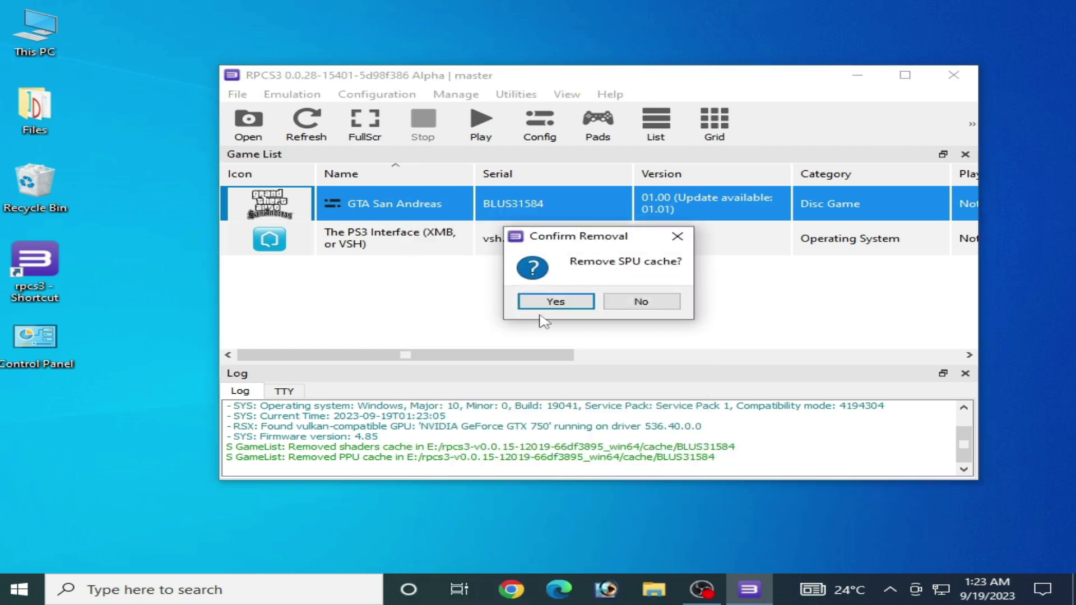
{"action": "left_click", "coordinate": [549, 303]}
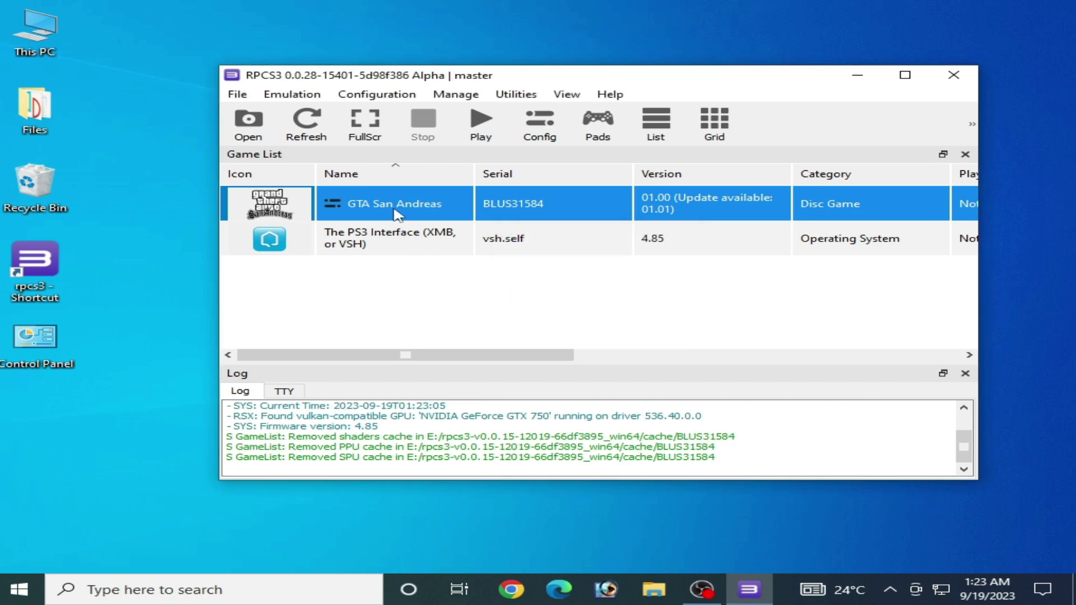
Step: Remove all caches of GTA San Andreas, confirm the removal and close RPCS3
{"action": "right_click", "coordinate": [396, 214]}
{"action": "mouse_move", "coordinate": [622, 238]}
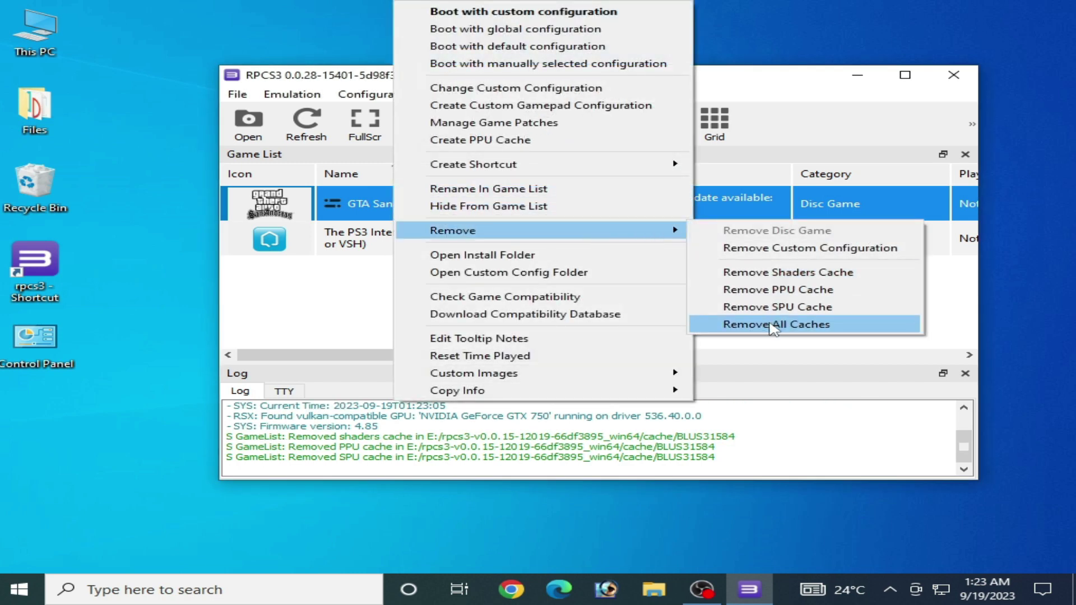
{"action": "left_click", "coordinate": [773, 325]}
{"action": "left_click", "coordinate": [564, 304]}
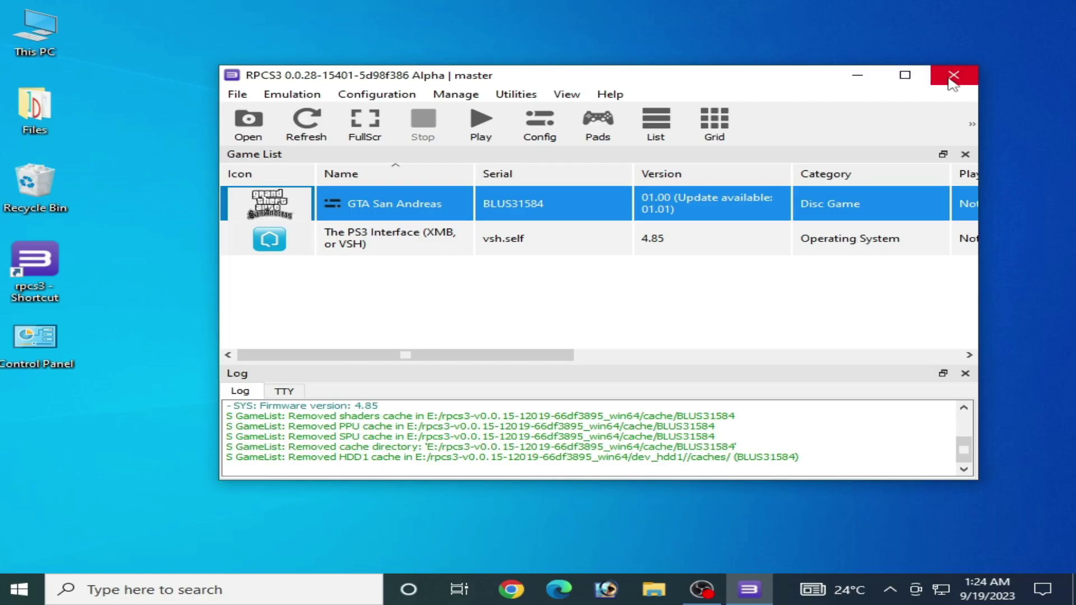
{"action": "left_click", "coordinate": [952, 76]}
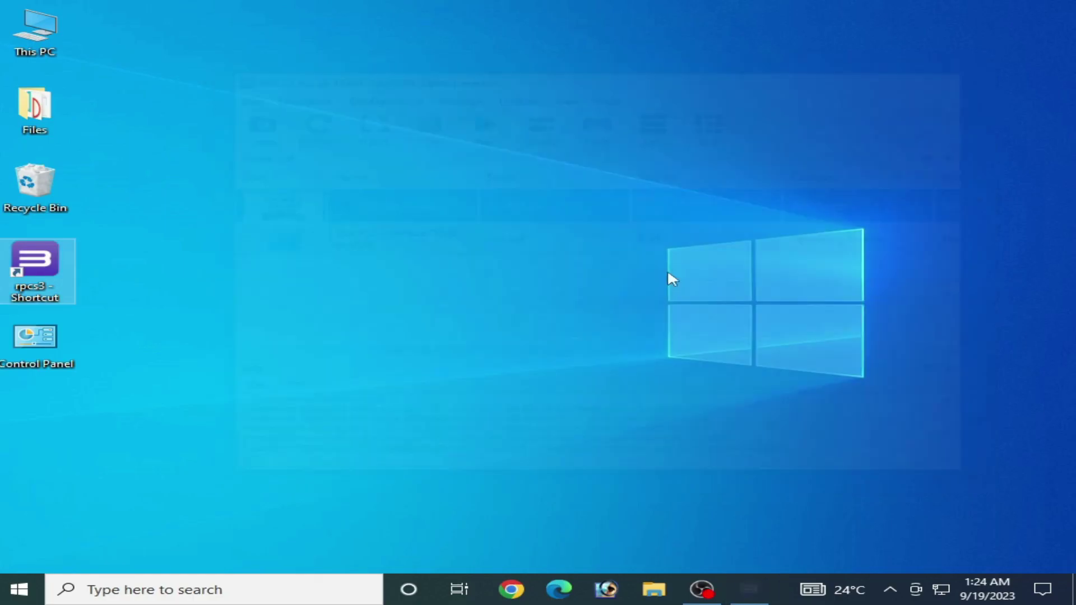
Step: Open the file location of the RPCS3 shortcut and move the cache folder to the Recycle Bin
{"action": "right_click", "coordinate": [38, 263]}
{"action": "left_click", "coordinate": [135, 188]}
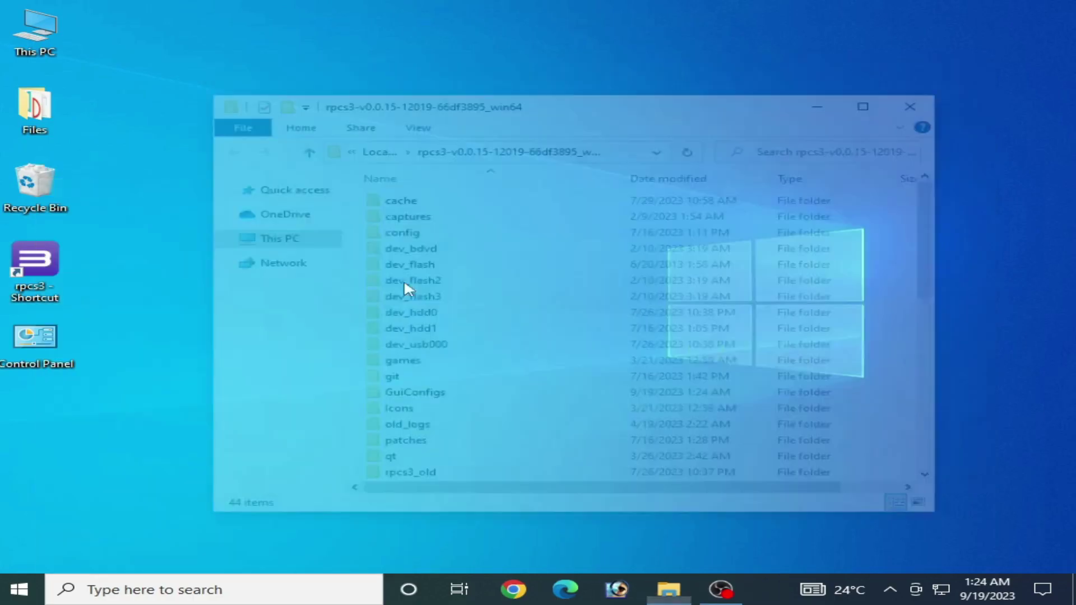
{"action": "scroll", "coordinate": [801, 345], "scroll_direction": "up", "scroll_amount": 9}
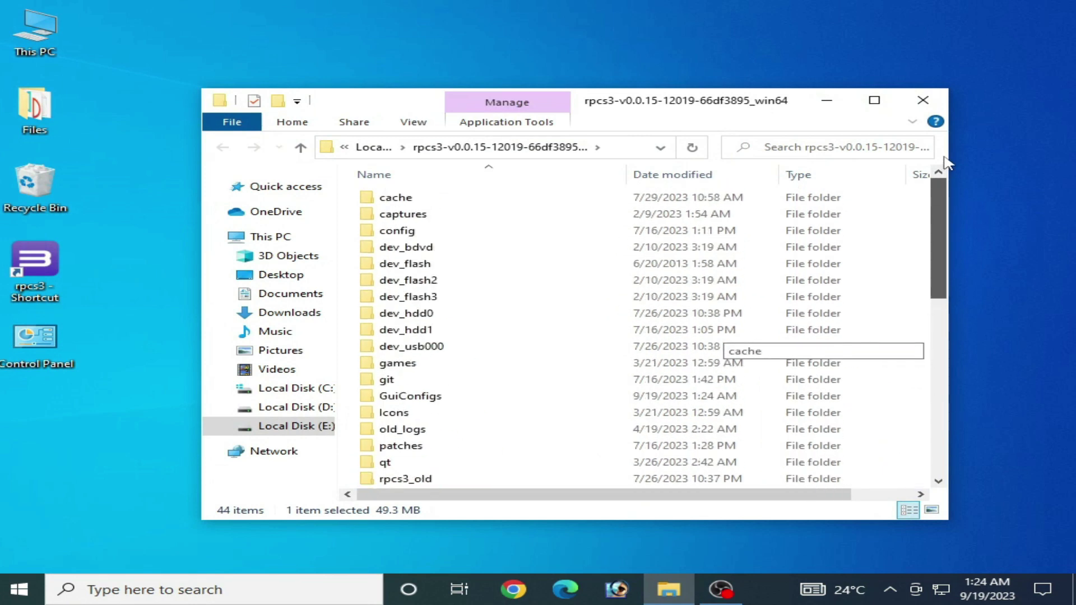
{"action": "left_click", "coordinate": [465, 200]}
{"action": "right_click", "coordinate": [407, 204]}
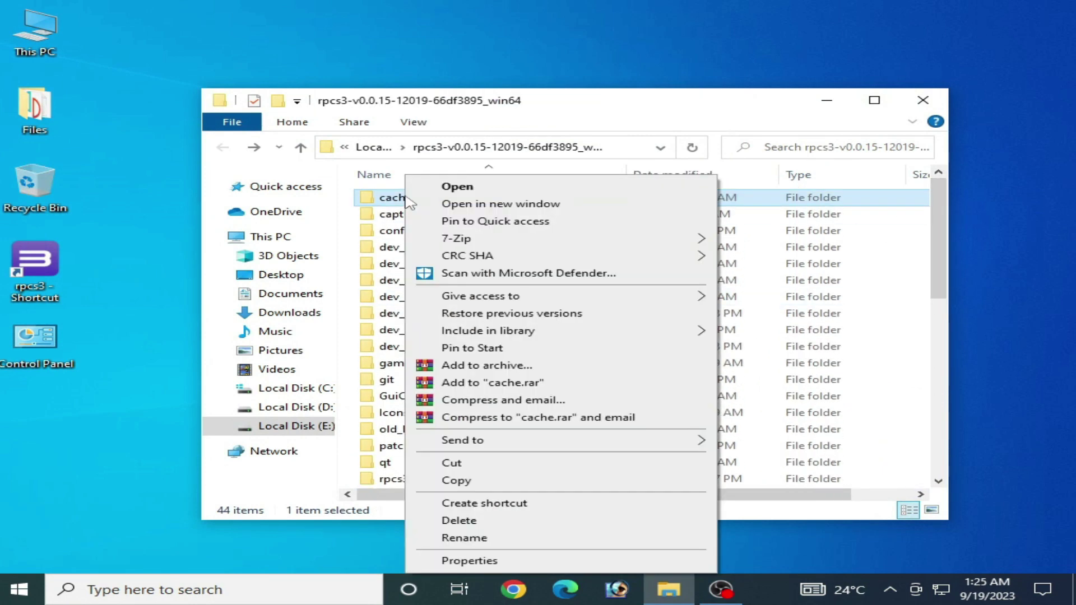
{"action": "left_click", "coordinate": [483, 521]}
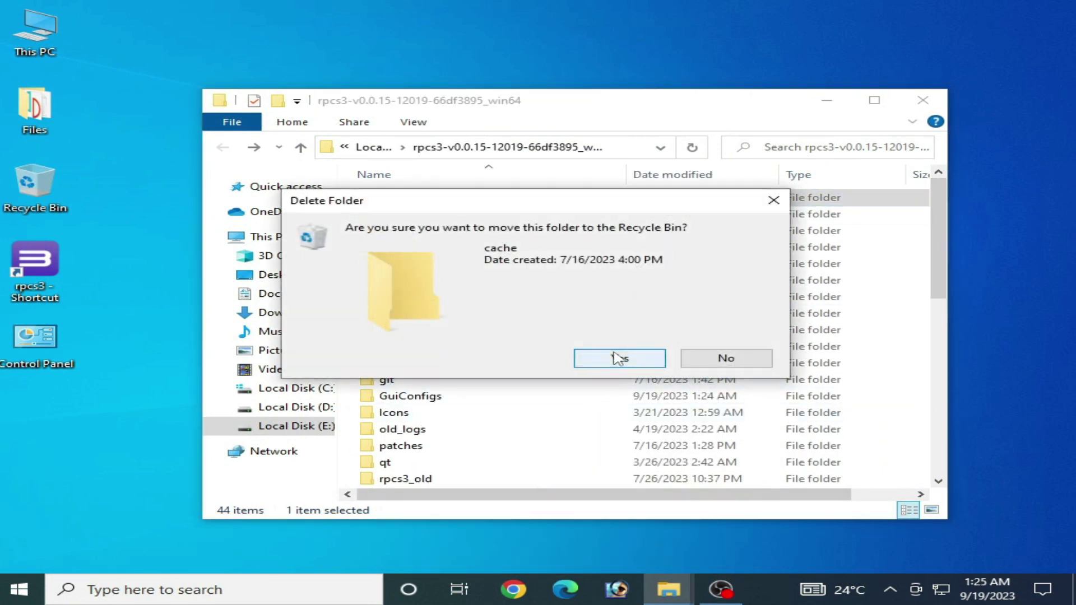
{"action": "left_click", "coordinate": [619, 358]}
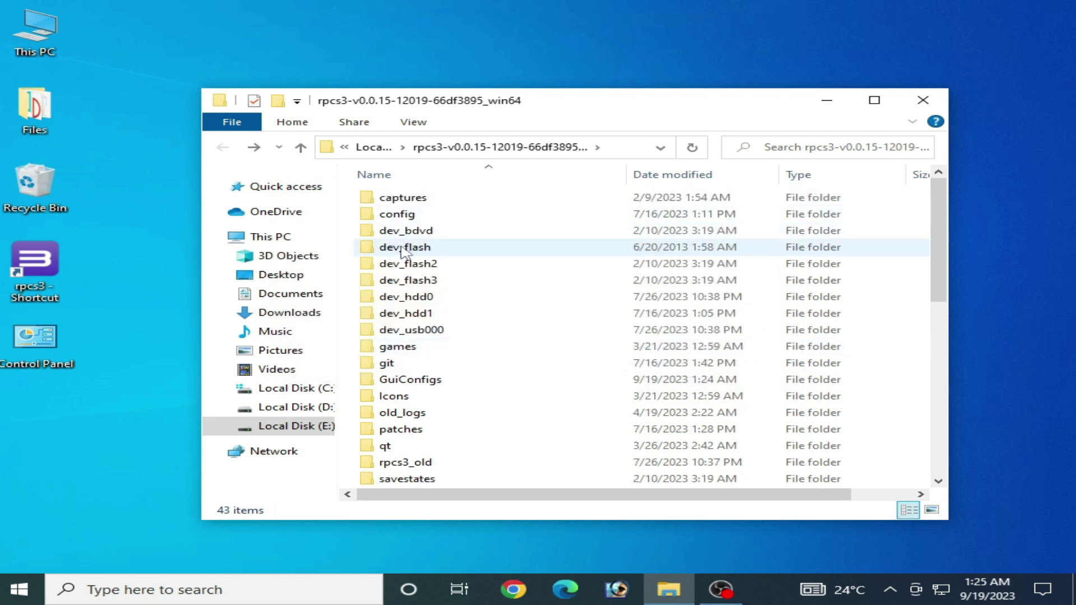
Step: Move the dev_flash folder to the Recycle Bin and close the RPCS3 folder window
{"action": "right_click", "coordinate": [404, 248]}
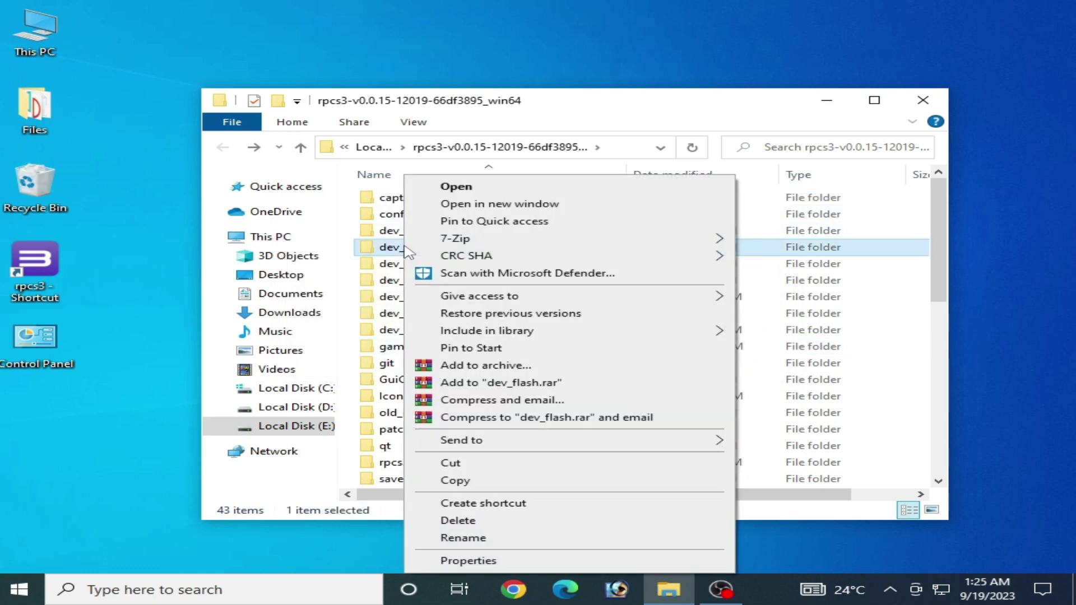
{"action": "left_click", "coordinate": [479, 521]}
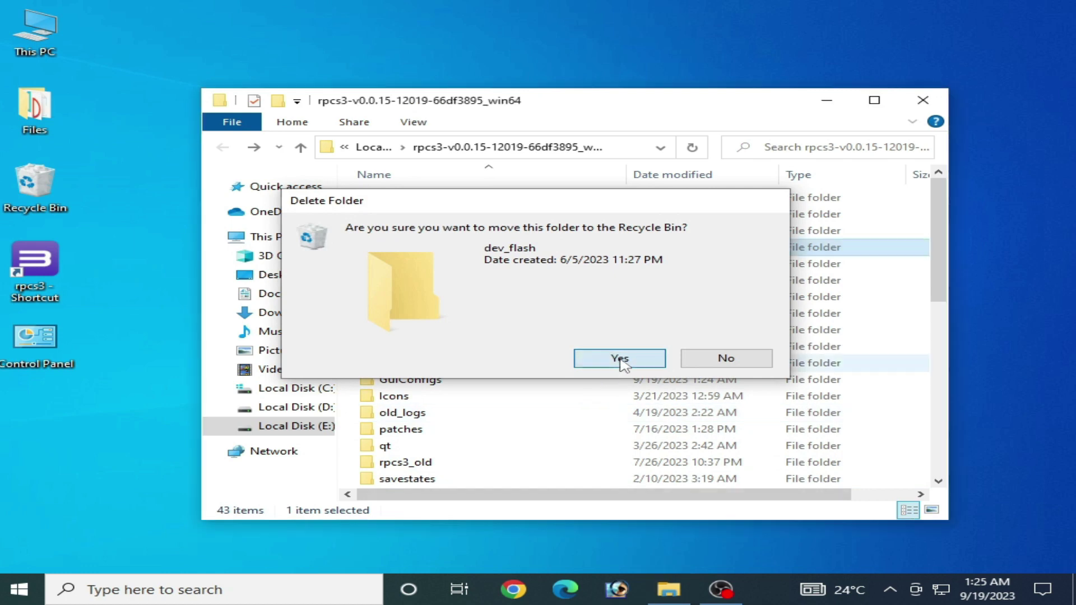
{"action": "left_click", "coordinate": [621, 359]}
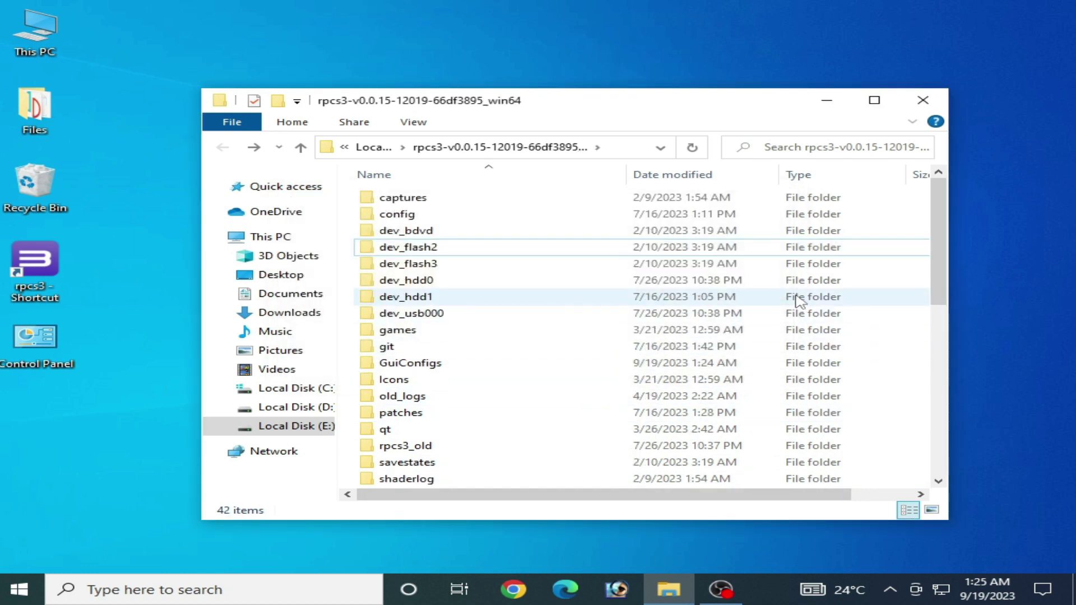
{"action": "left_click", "coordinate": [923, 100]}
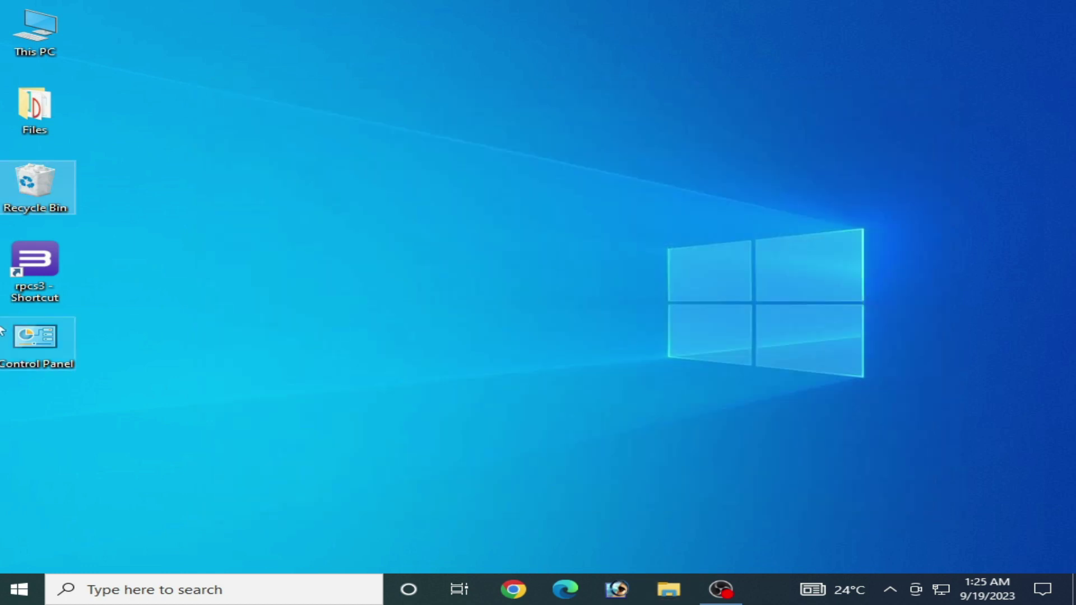
Step: Relaunch RPCS3 from its desktop shortcut
{"action": "right_click", "coordinate": [35, 267]}
{"action": "left_click", "coordinate": [92, 170]}
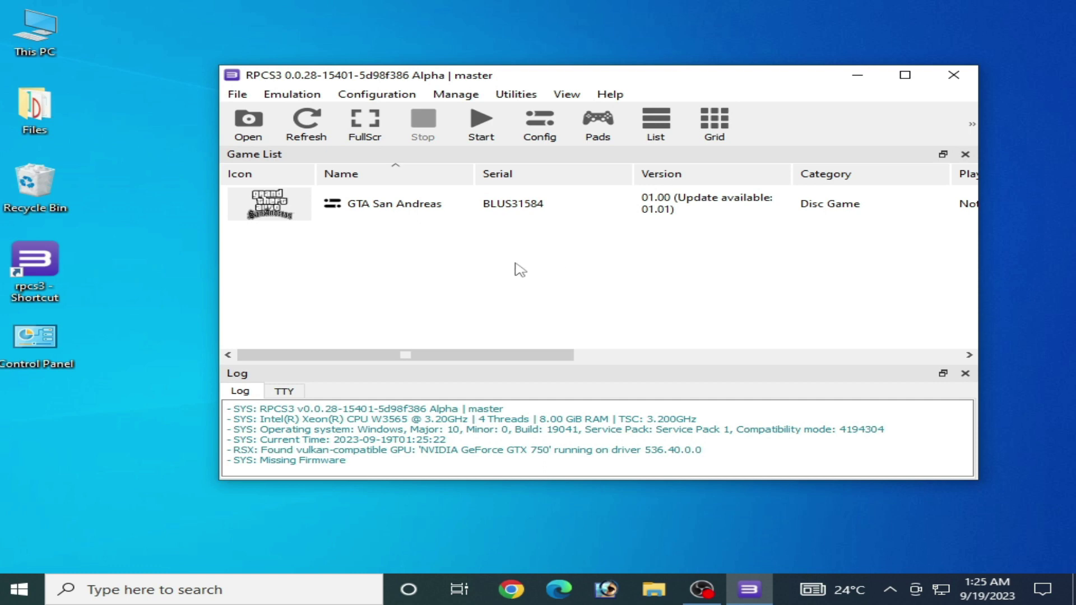
{"action": "left_click", "coordinate": [237, 94]}
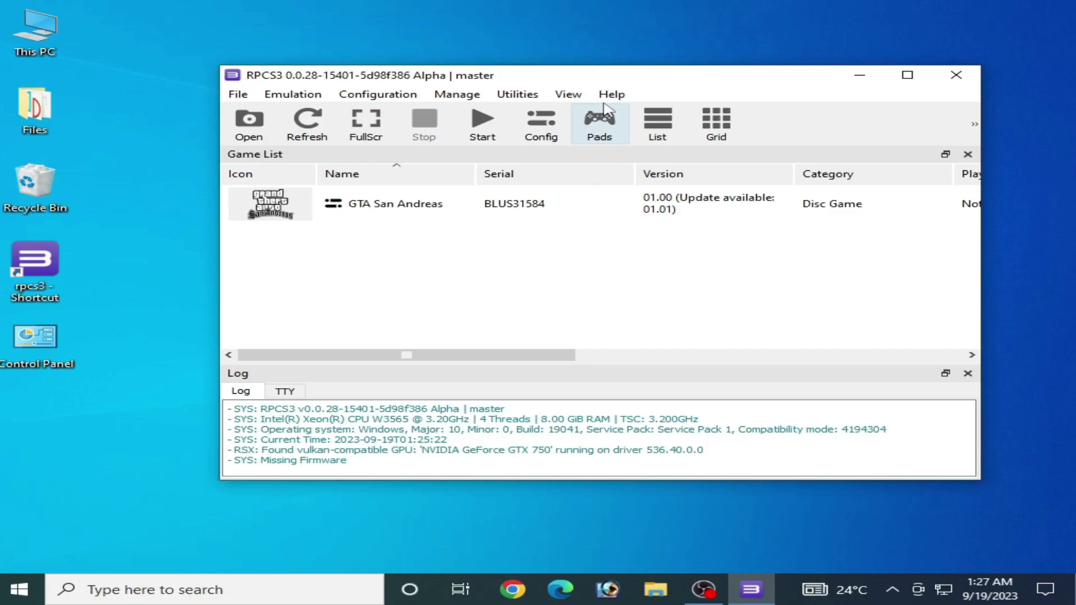
{"action": "left_click", "coordinate": [607, 97]}
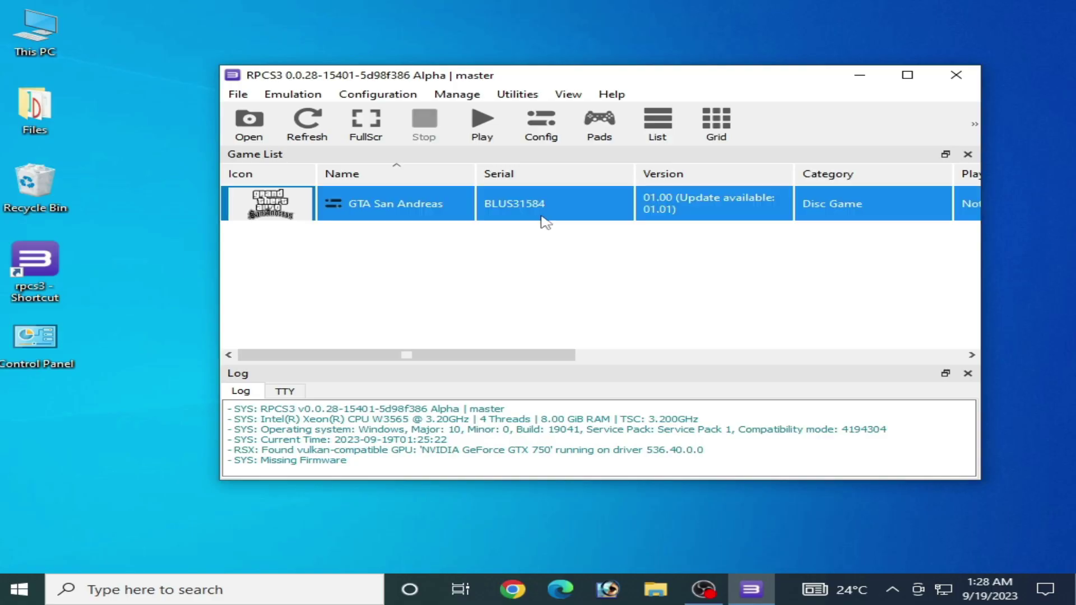
Step: Open the custom config folder of GTA San Andreas, move config_BLUS31584 to the desktop and close the folder
{"action": "right_click", "coordinate": [542, 219]}
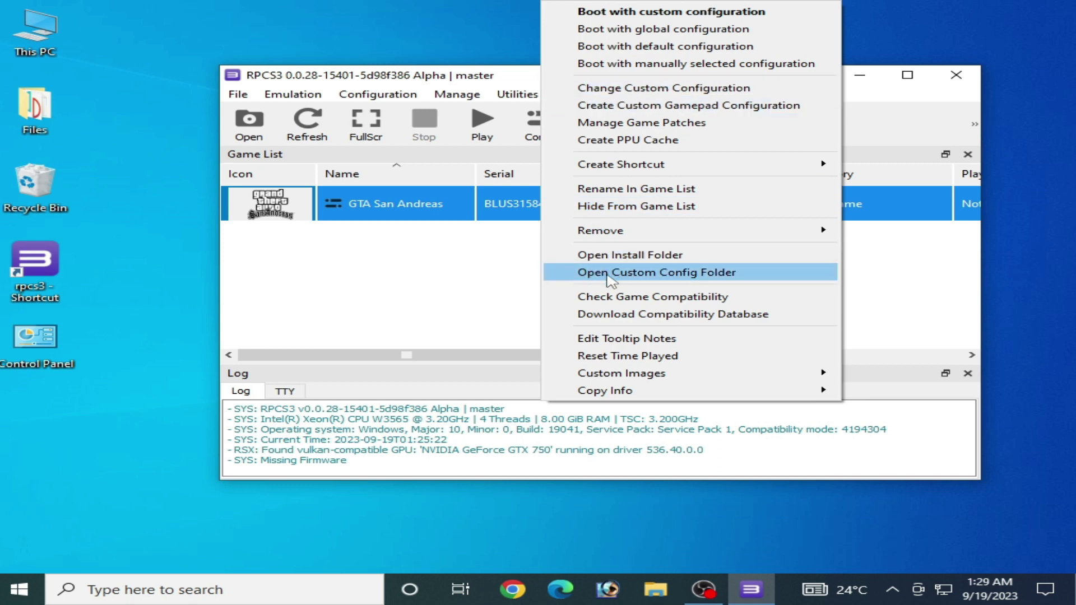
{"action": "left_click", "coordinate": [651, 273]}
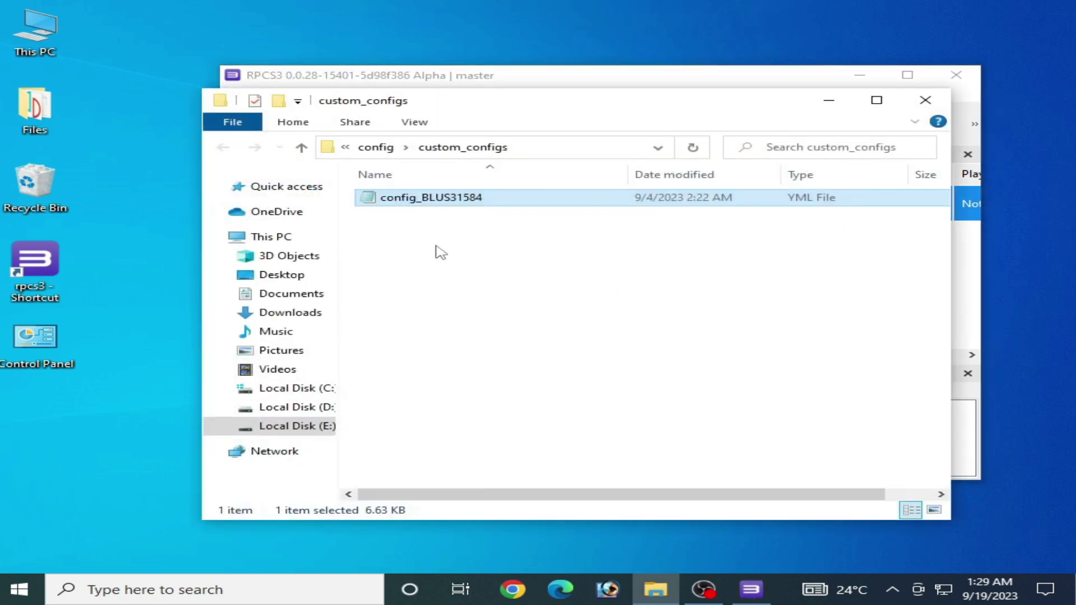
{"action": "right_click", "coordinate": [415, 200]}
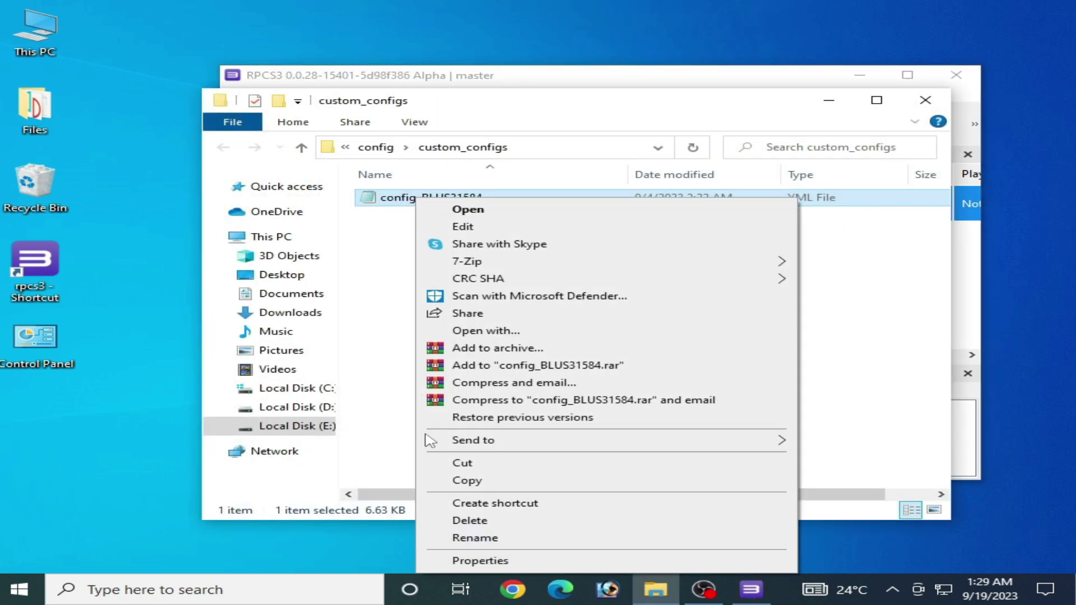
{"action": "left_click", "coordinate": [460, 463]}
{"action": "right_click", "coordinate": [548, 23]}
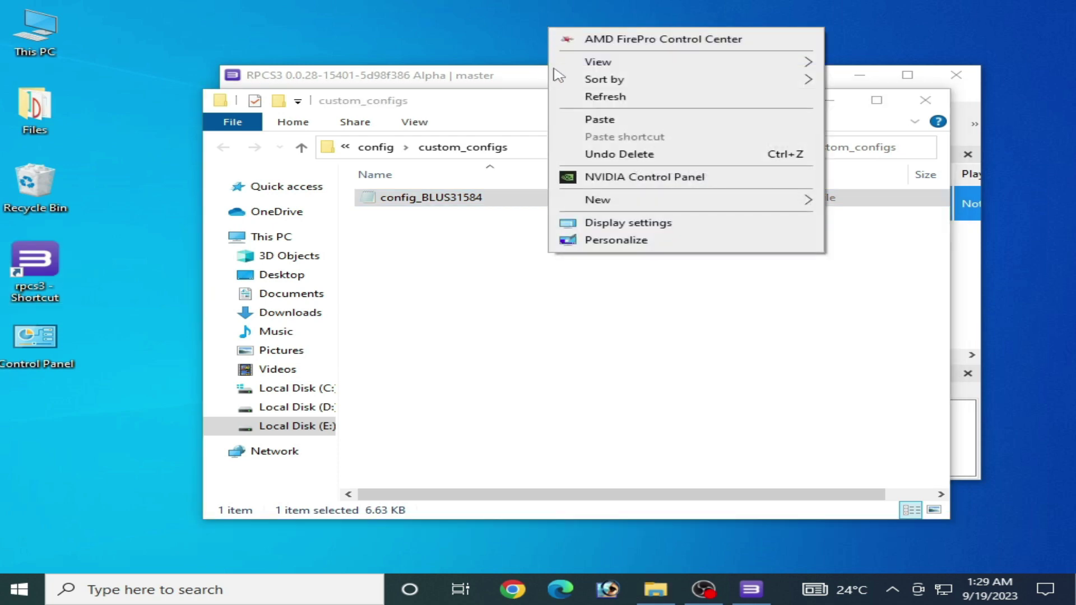
{"action": "left_click", "coordinate": [592, 121]}
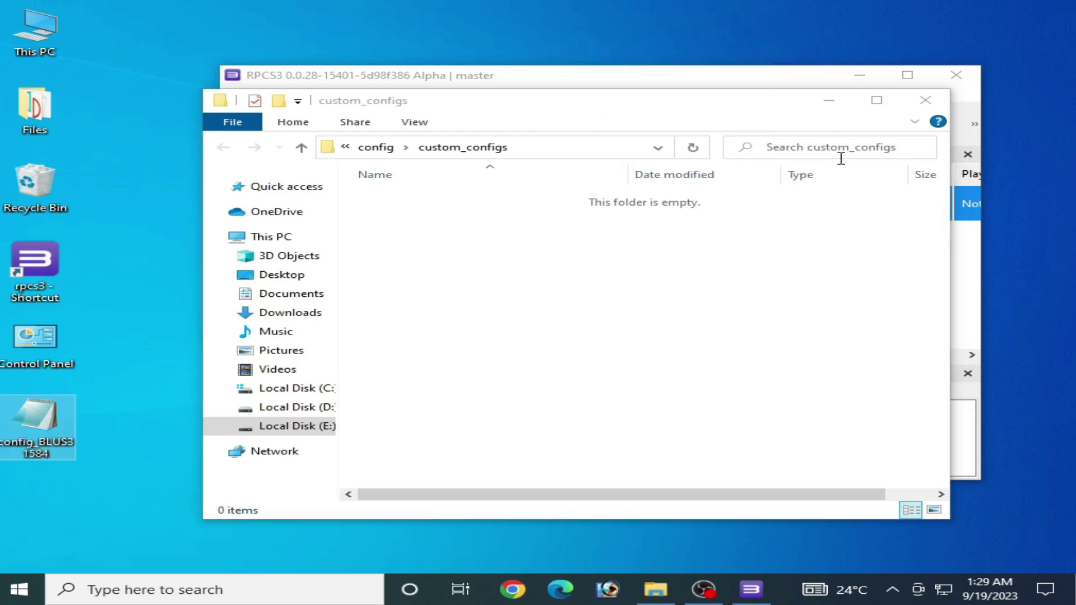
{"action": "left_click", "coordinate": [925, 100]}
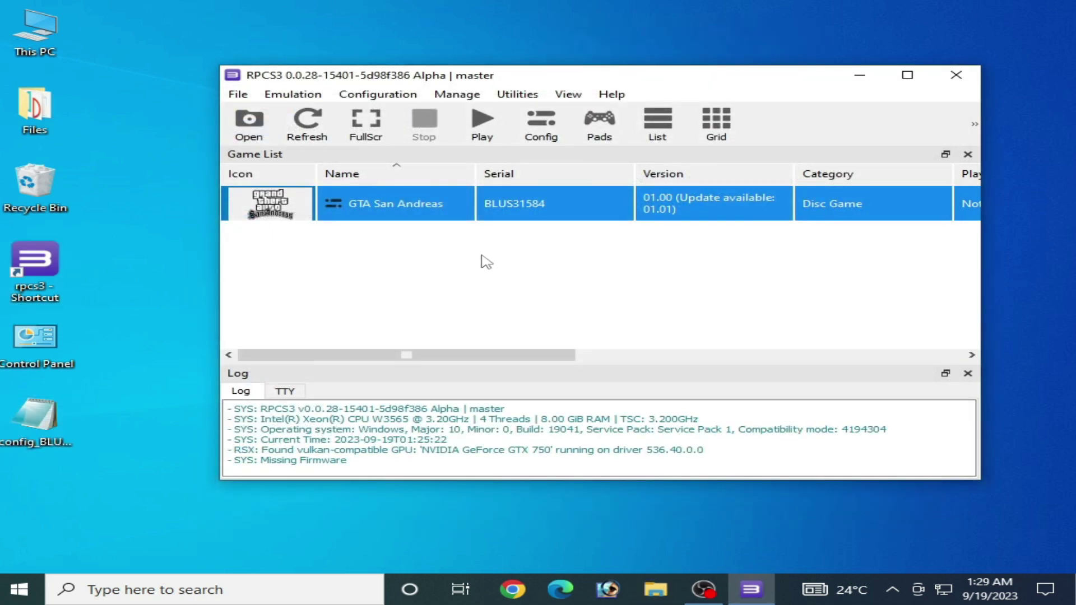
Step: Restore the default RPCS3 settings from the CPU configuration, then apply and save them
{"action": "left_click", "coordinate": [378, 94]}
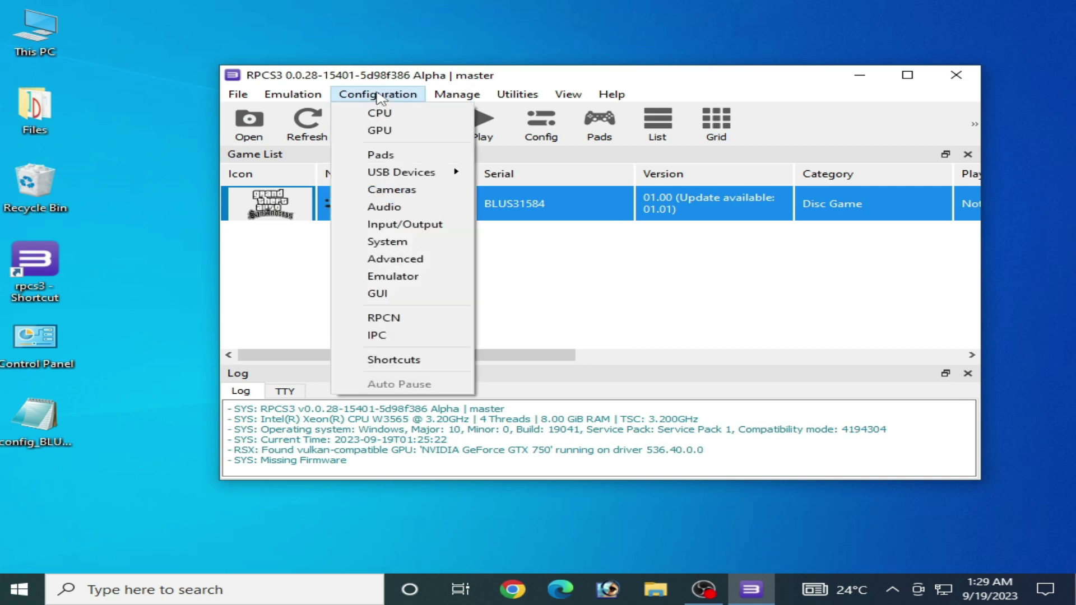
{"action": "left_click", "coordinate": [384, 119]}
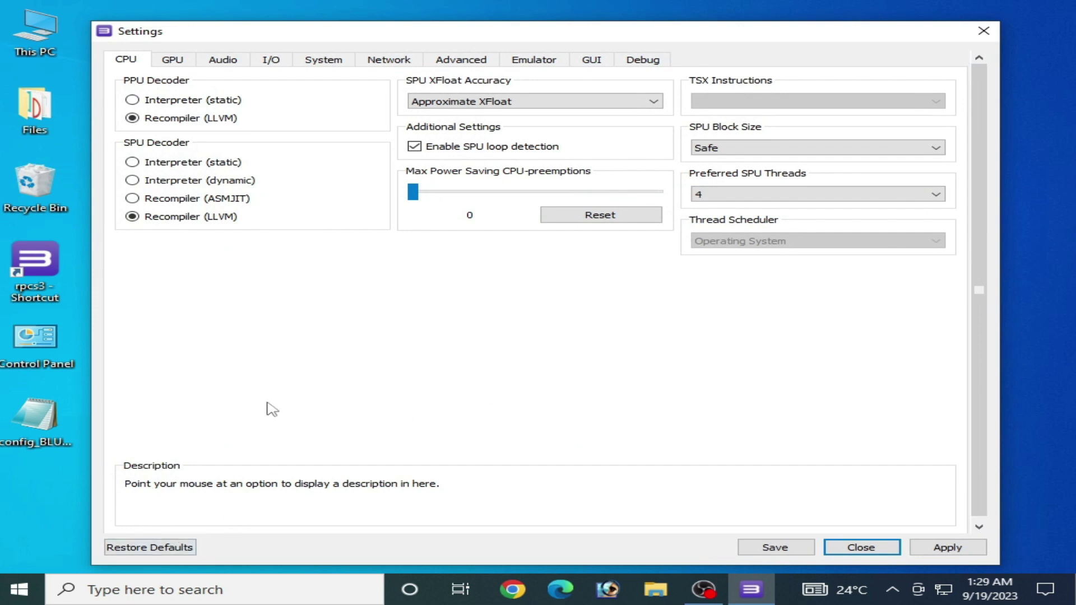
{"action": "left_click", "coordinate": [143, 547]}
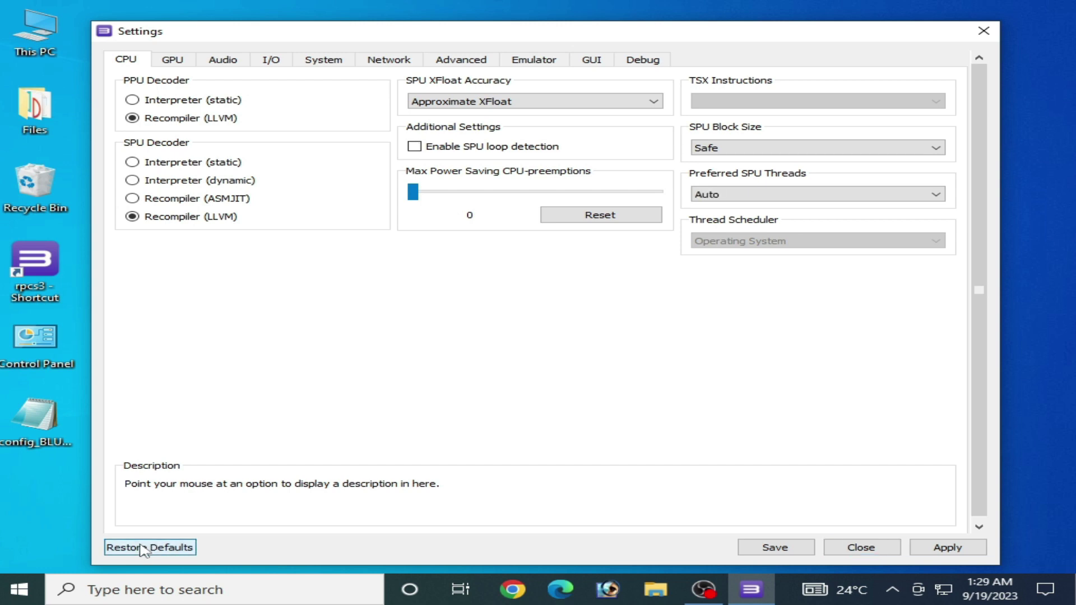
{"action": "left_click", "coordinate": [927, 552]}
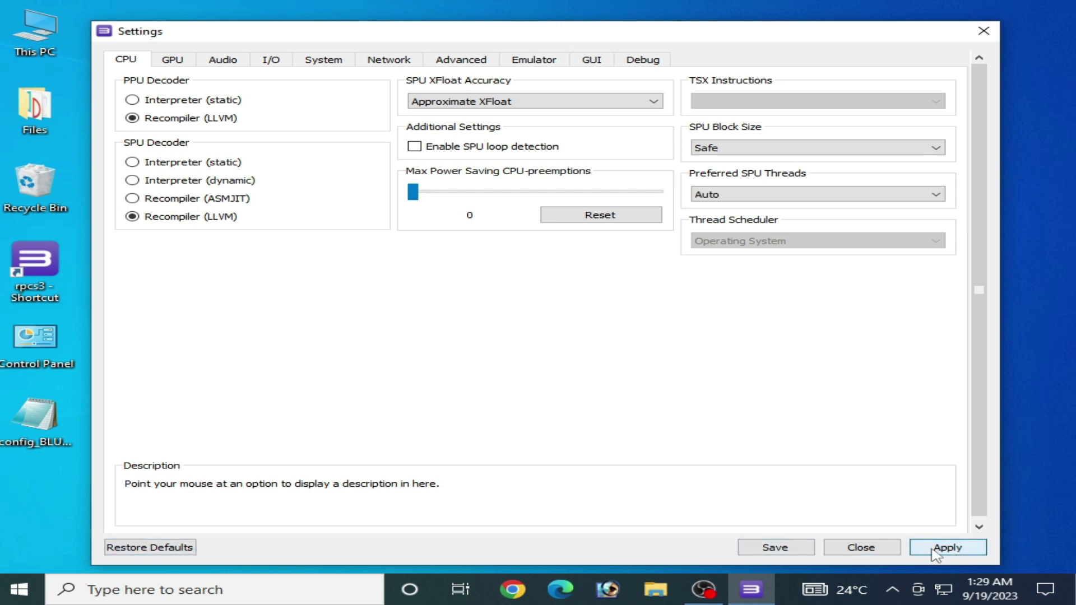
{"action": "left_click", "coordinate": [776, 554]}
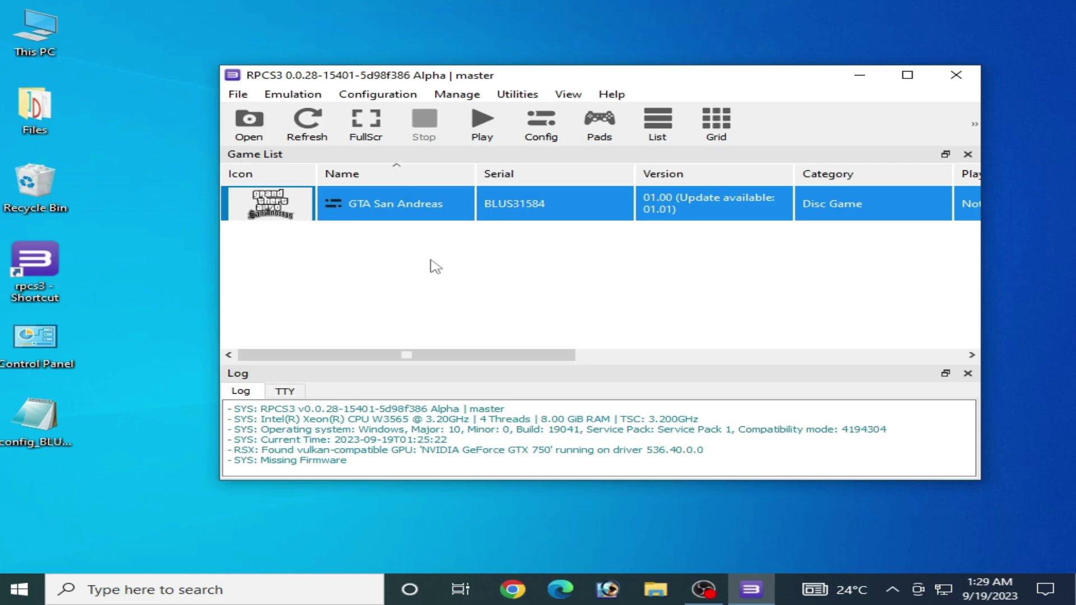
Step: Set the SPU decoder to Recompiler (ASMJIT) in the CPU configuration and save the settings
{"action": "left_click", "coordinate": [376, 94]}
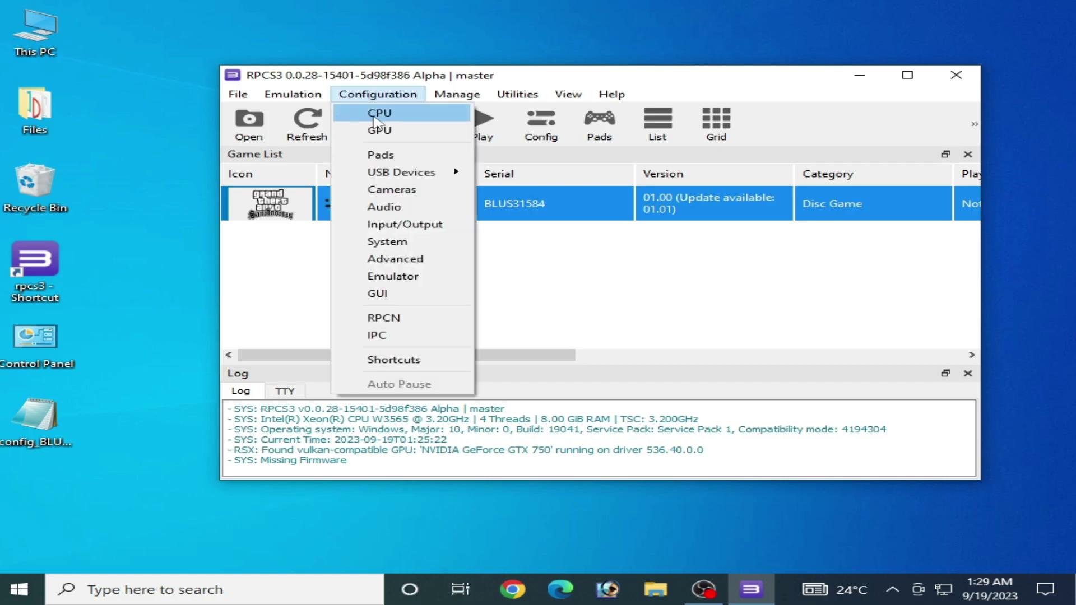
{"action": "left_click", "coordinate": [381, 114]}
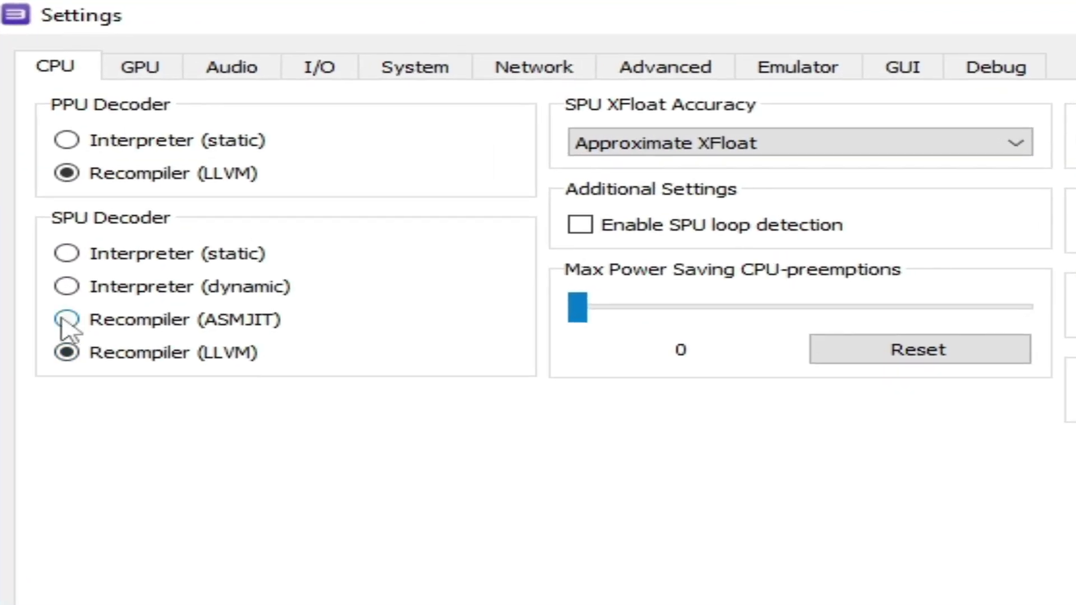
{"action": "left_click", "coordinate": [67, 320]}
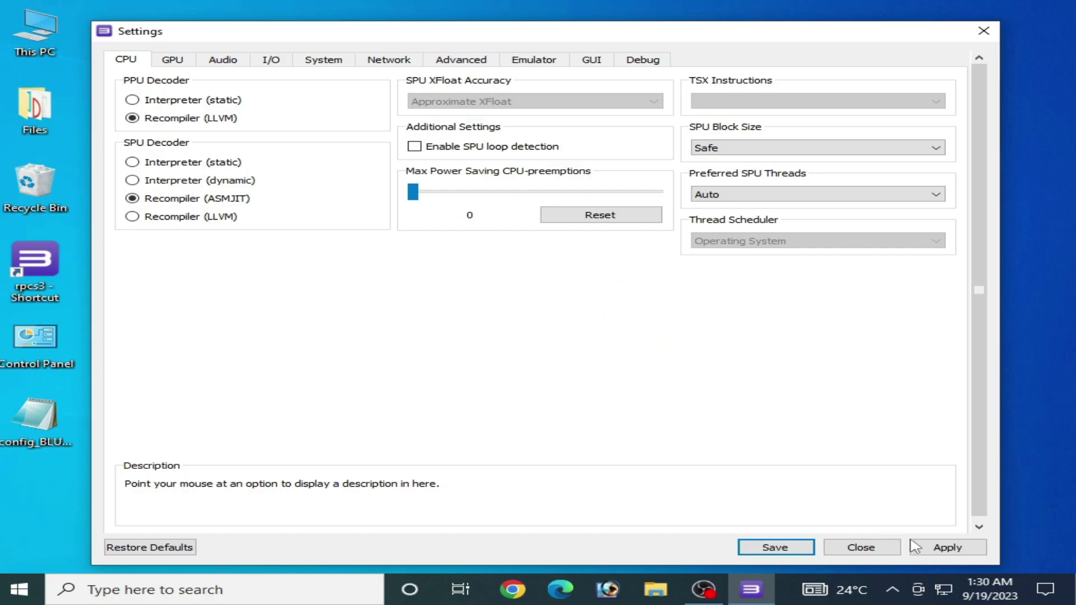
{"action": "left_click", "coordinate": [775, 547]}
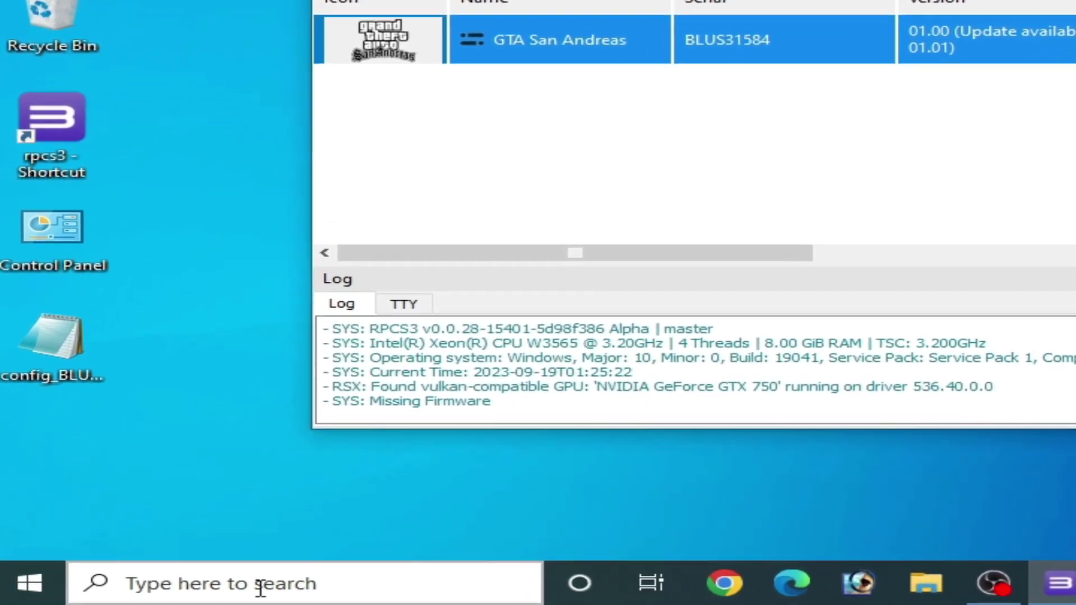
Step: Search Windows for "sett", launch Settings and open Virus & threat protection under Update & Security's Windows Security page
{"action": "left_click", "coordinate": [260, 585]}
{"action": "type", "text": "sett"}
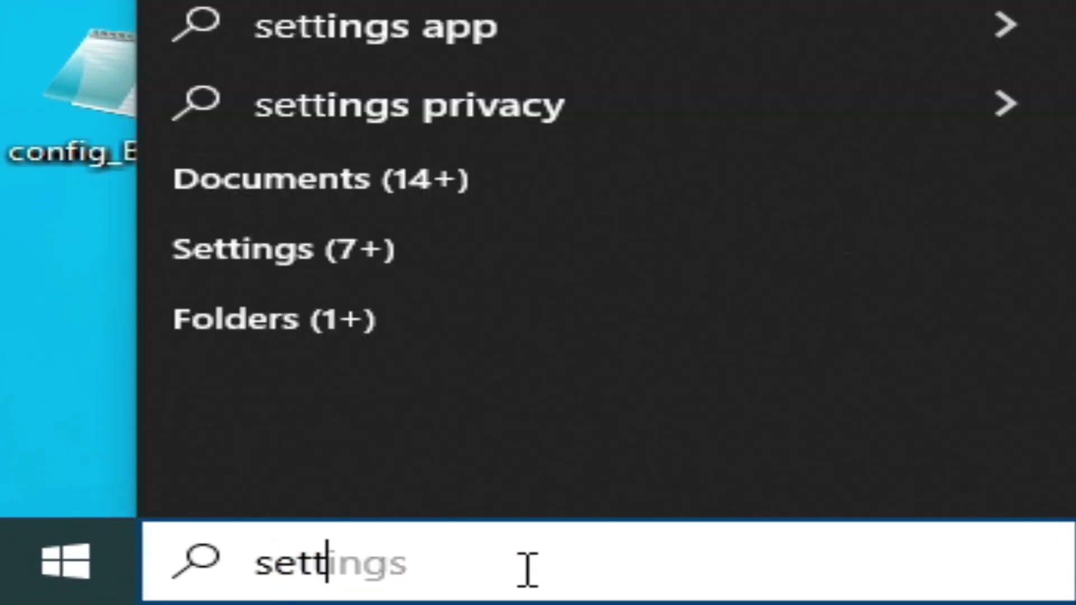
{"action": "key", "text": "Return"}
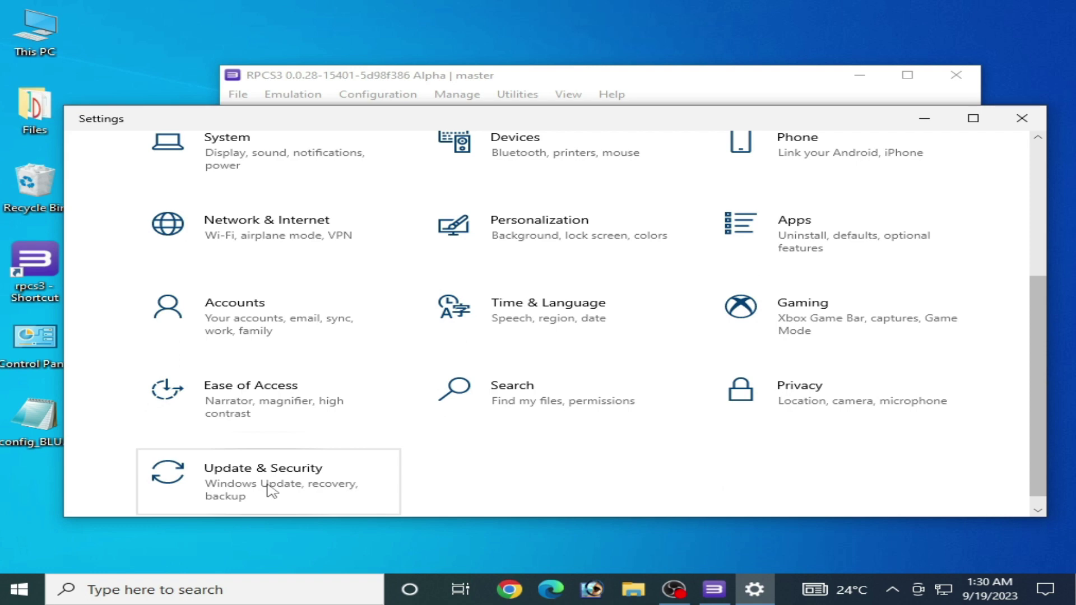
{"action": "left_click", "coordinate": [272, 490]}
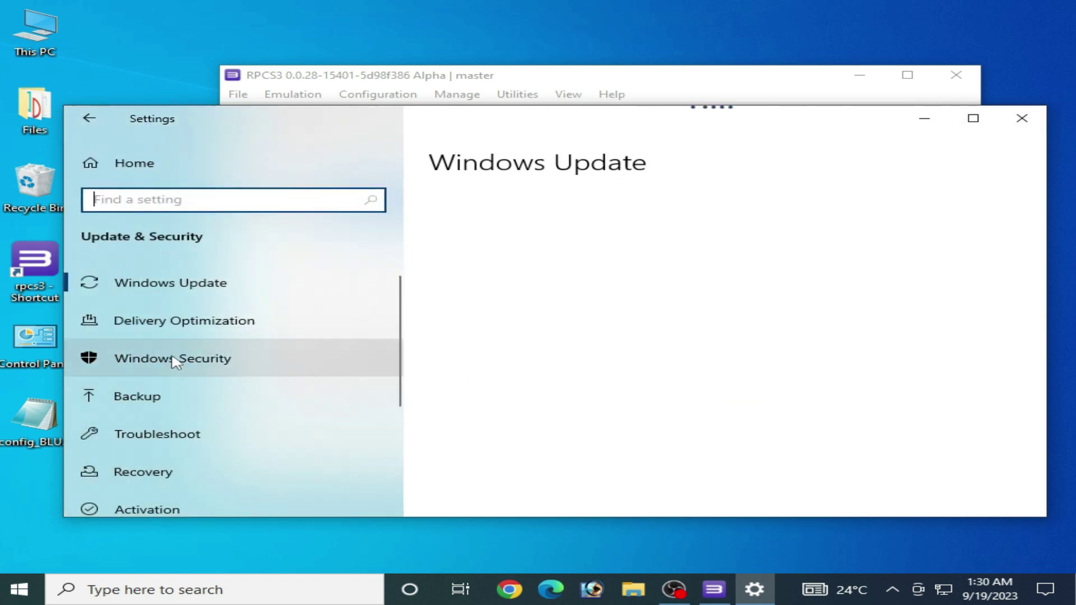
{"action": "left_click", "coordinate": [171, 362]}
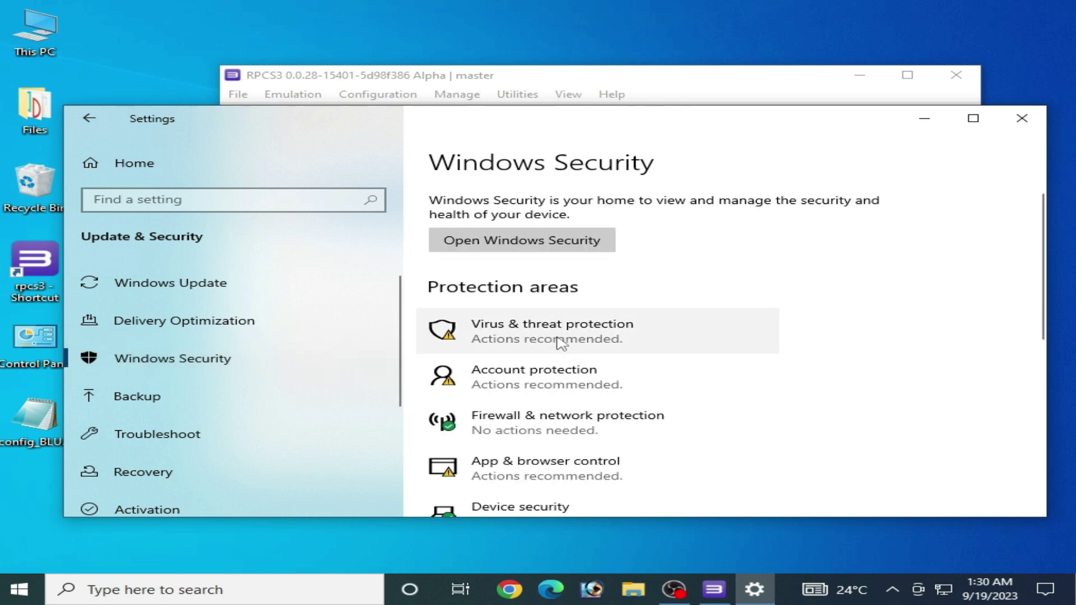
{"action": "left_click", "coordinate": [560, 342]}
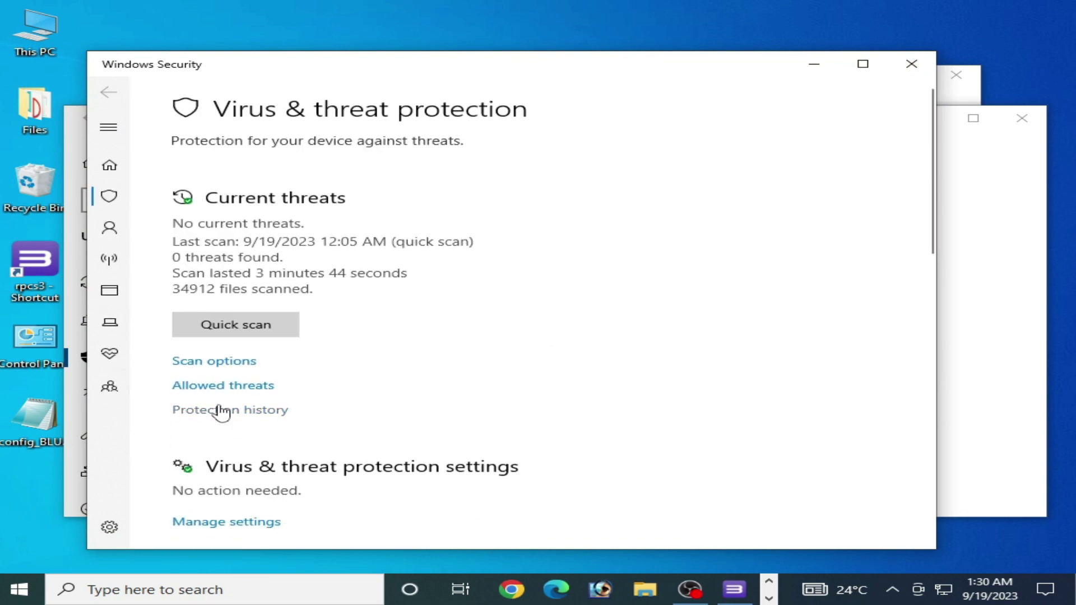
Step: Check the protection history filtered by Quarantined Items, and close Windows Security and Settings
{"action": "left_click", "coordinate": [231, 411]}
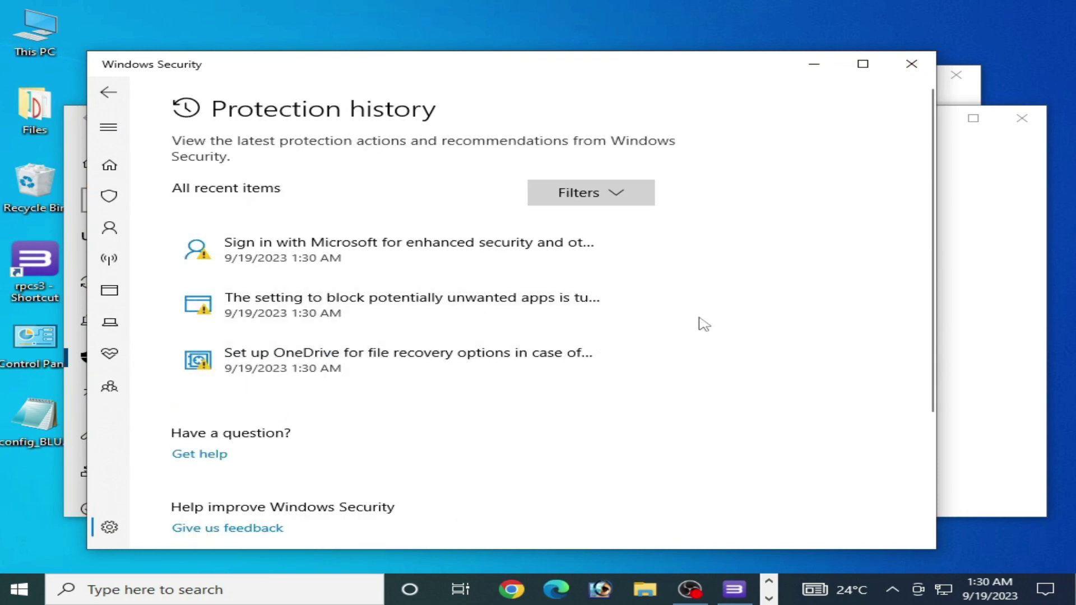
{"action": "left_click", "coordinate": [620, 193]}
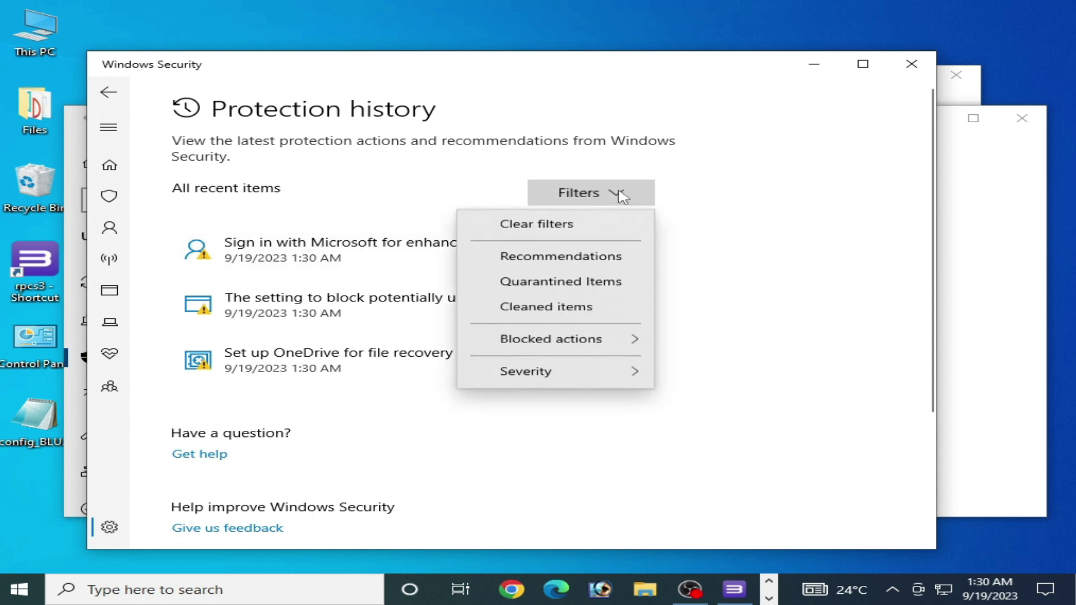
{"action": "left_click", "coordinate": [562, 285]}
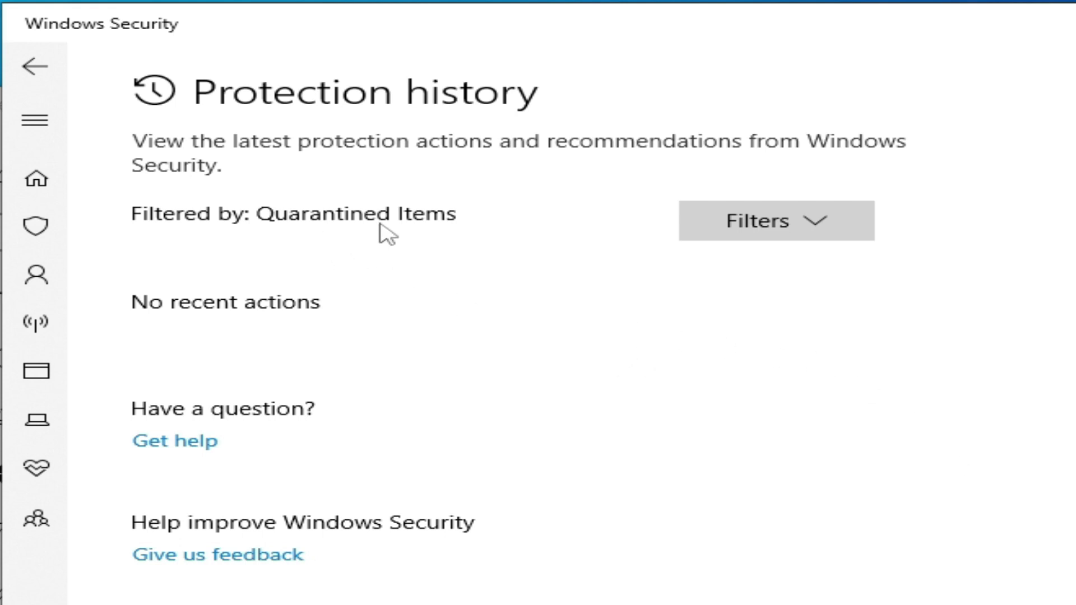
{"action": "left_click", "coordinate": [806, 237]}
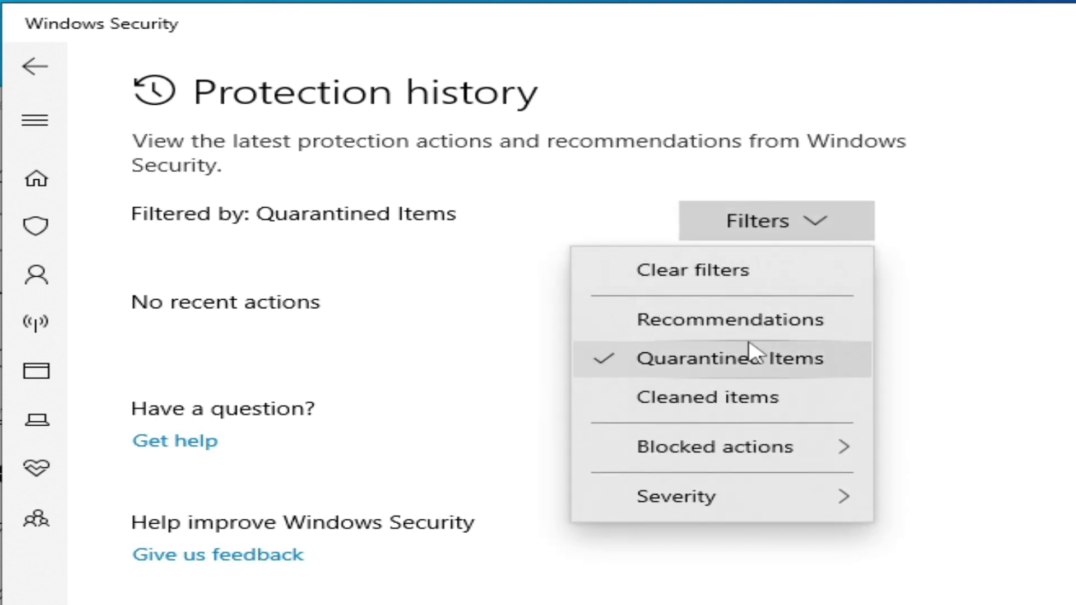
{"action": "left_click", "coordinate": [813, 238]}
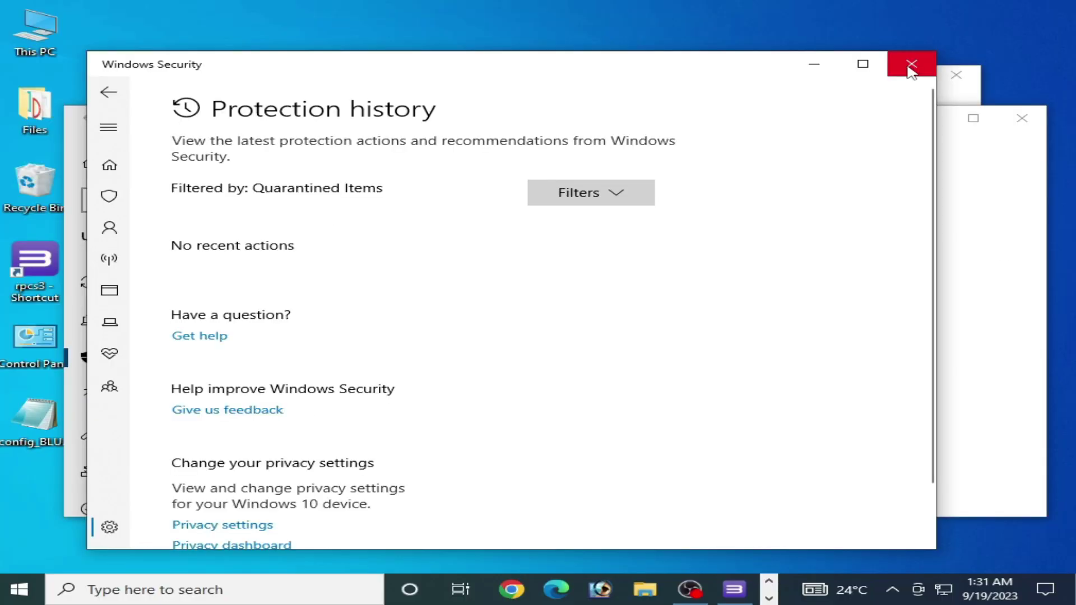
{"action": "left_click", "coordinate": [907, 66]}
{"action": "left_click", "coordinate": [1021, 120]}
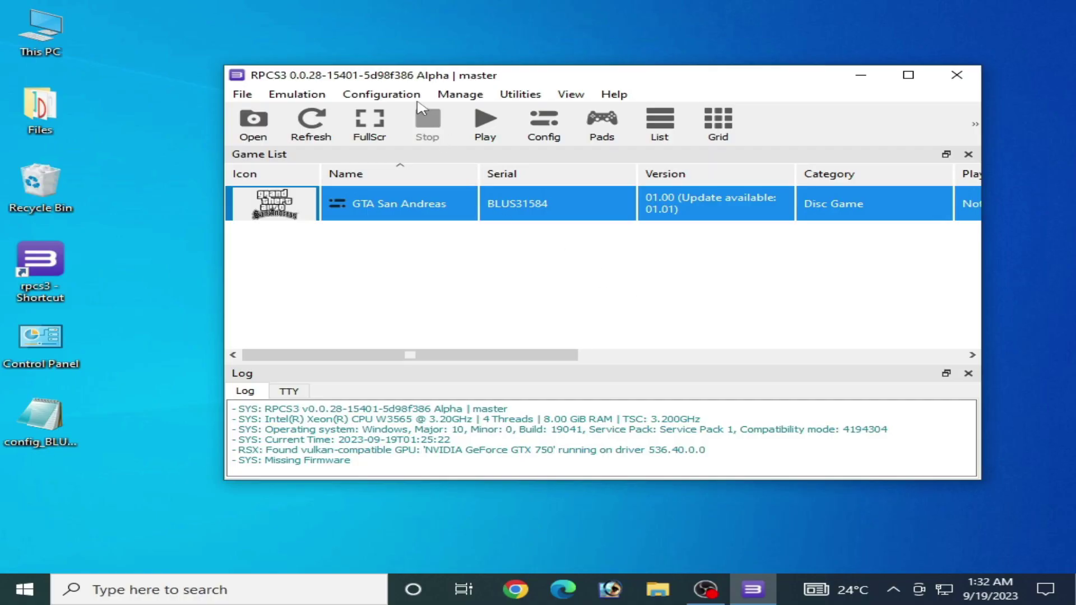
Step: Make sure Accurate DFMA is enabled among the advanced core options of the RPCS3 configuration and save the settings
{"action": "left_click", "coordinate": [378, 94]}
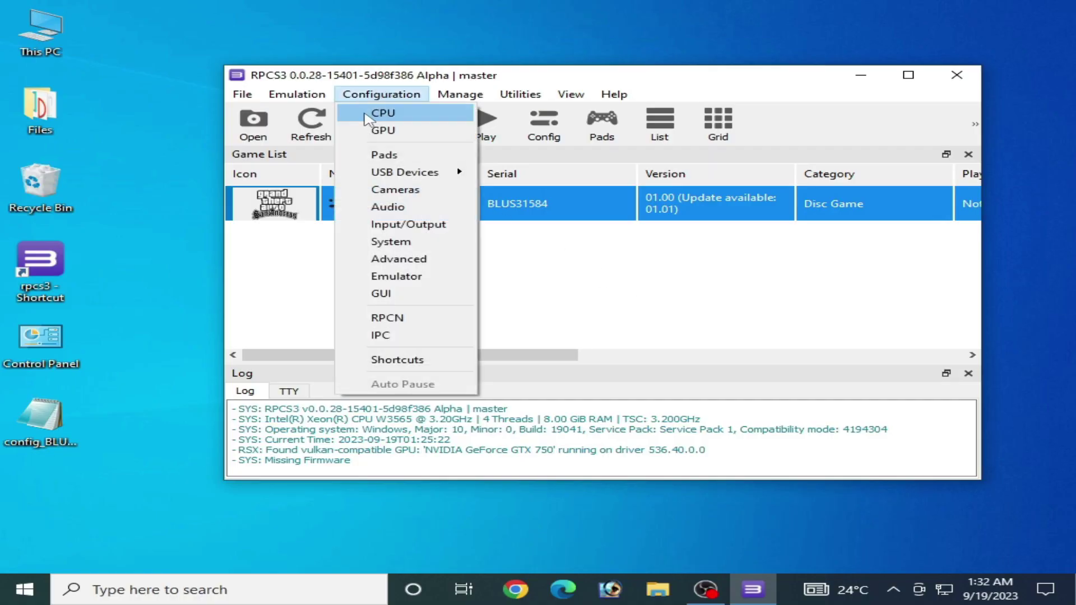
{"action": "left_click", "coordinate": [370, 118]}
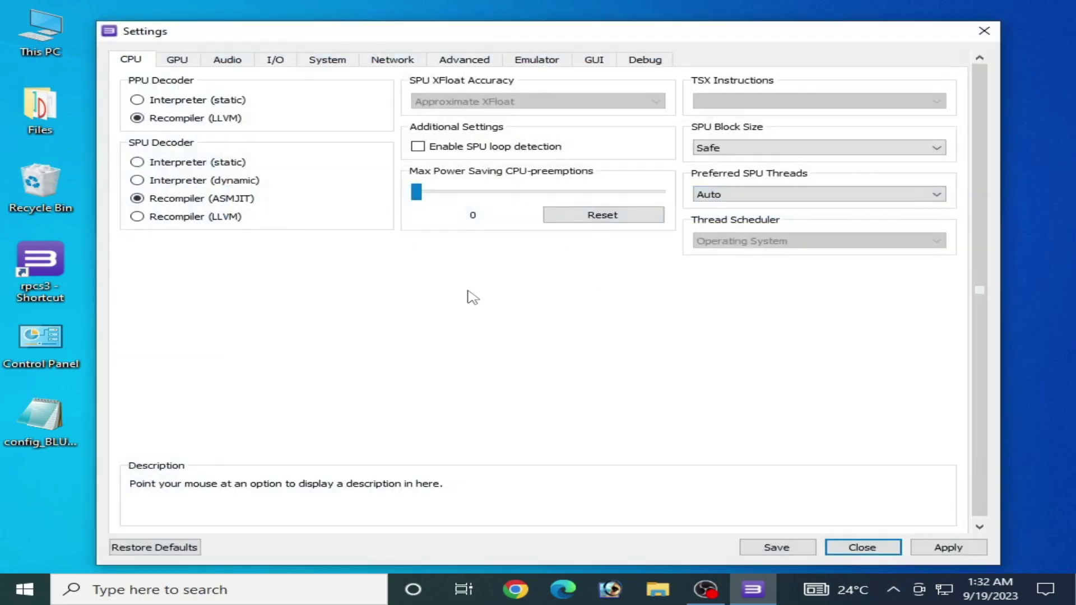
{"action": "left_click", "coordinate": [458, 61]}
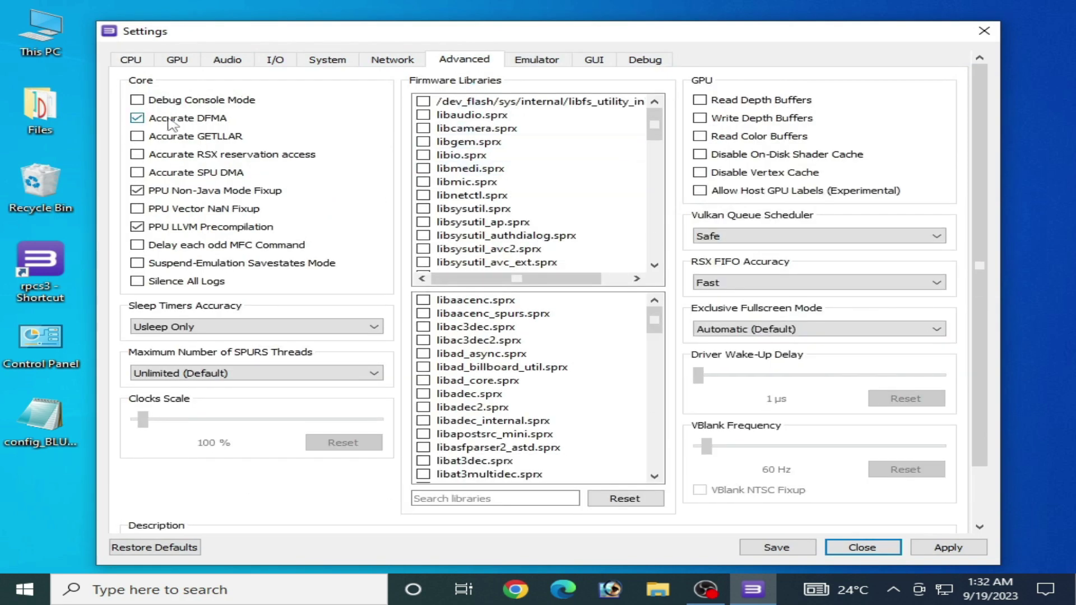
{"action": "left_click", "coordinate": [138, 120]}
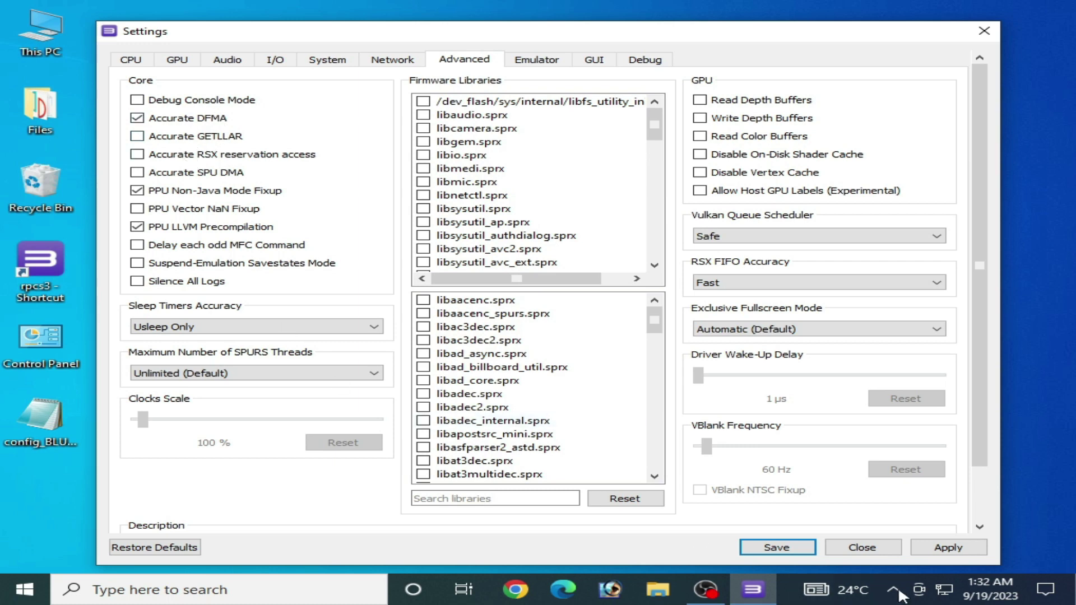
{"action": "left_click", "coordinate": [774, 547]}
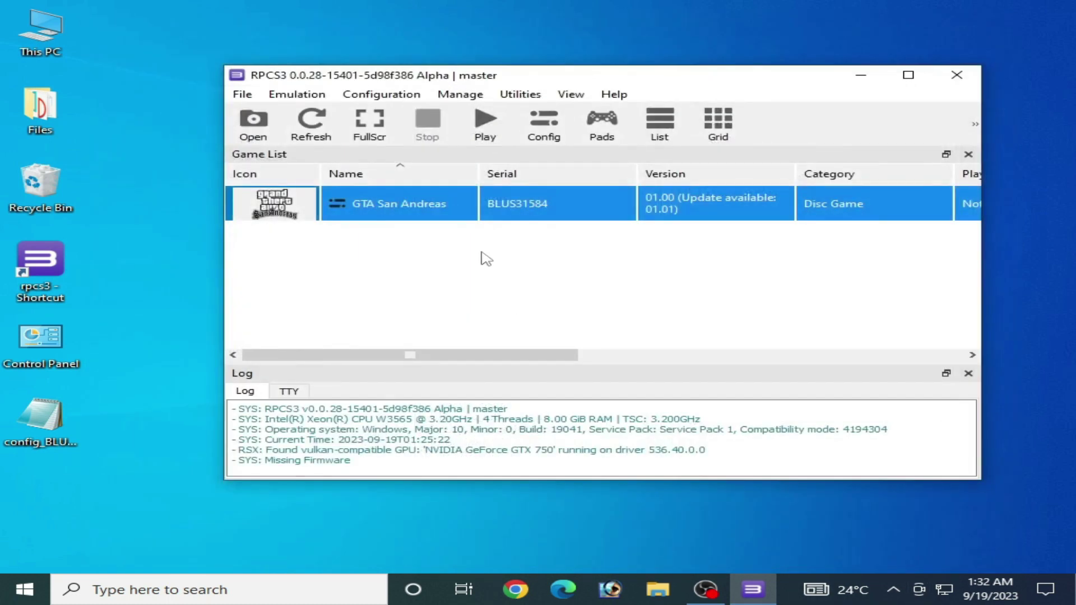
Step: Open the custom configuration of GTA San Andreas, apply it and save it as the game's custom configuration
{"action": "right_click", "coordinate": [465, 215]}
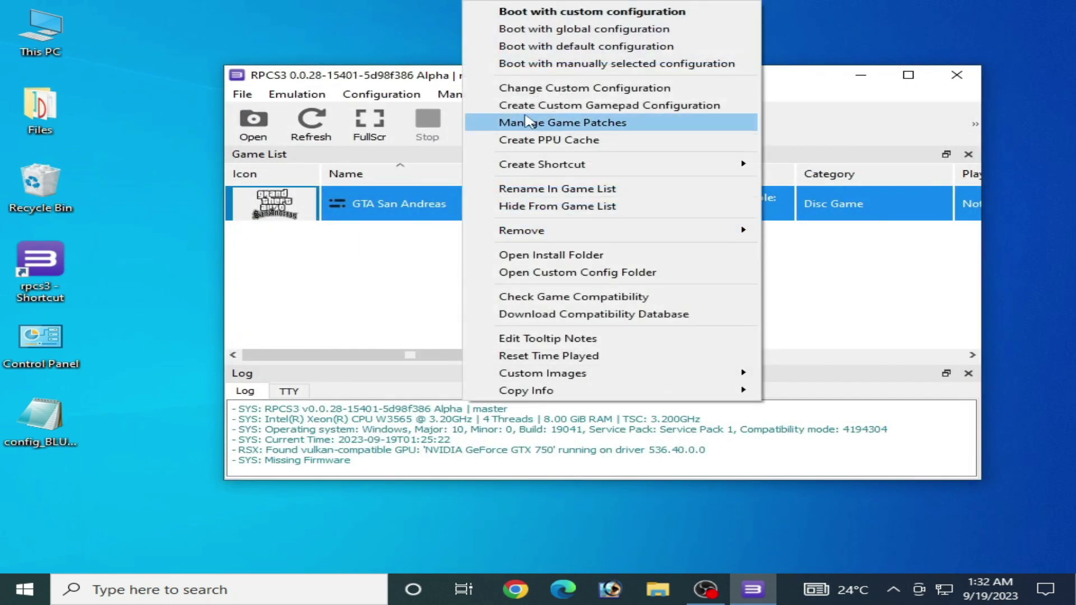
{"action": "left_click", "coordinate": [581, 90]}
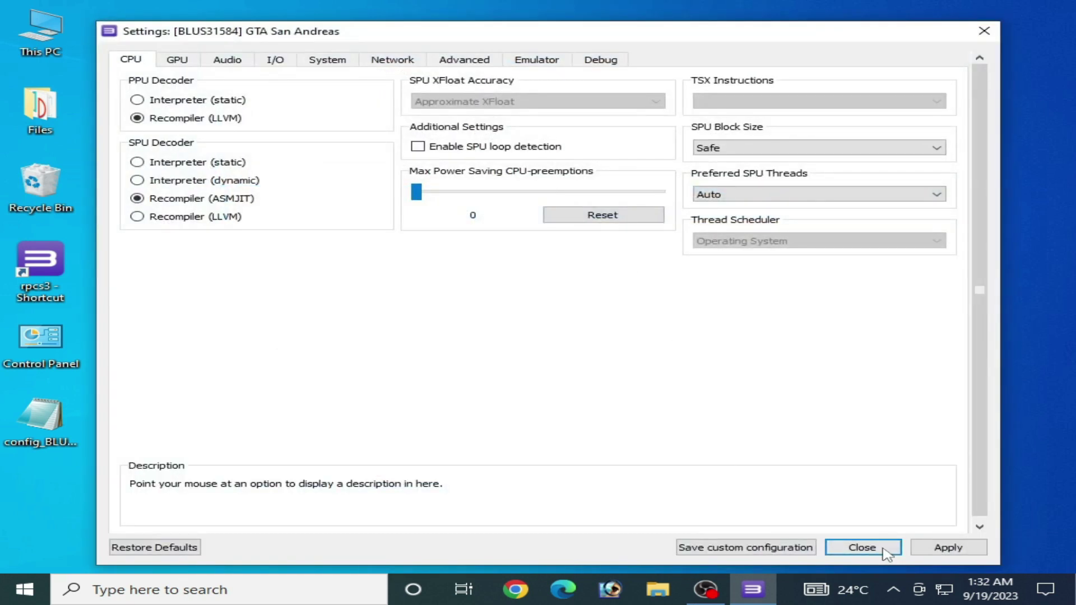
{"action": "left_click", "coordinate": [930, 549]}
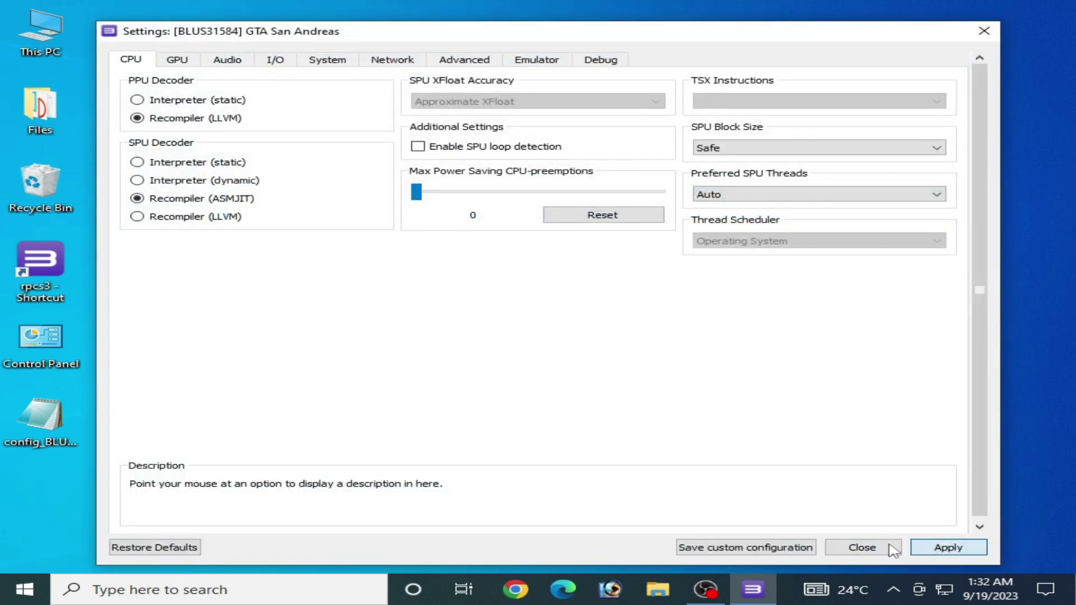
{"action": "left_click", "coordinate": [747, 547]}
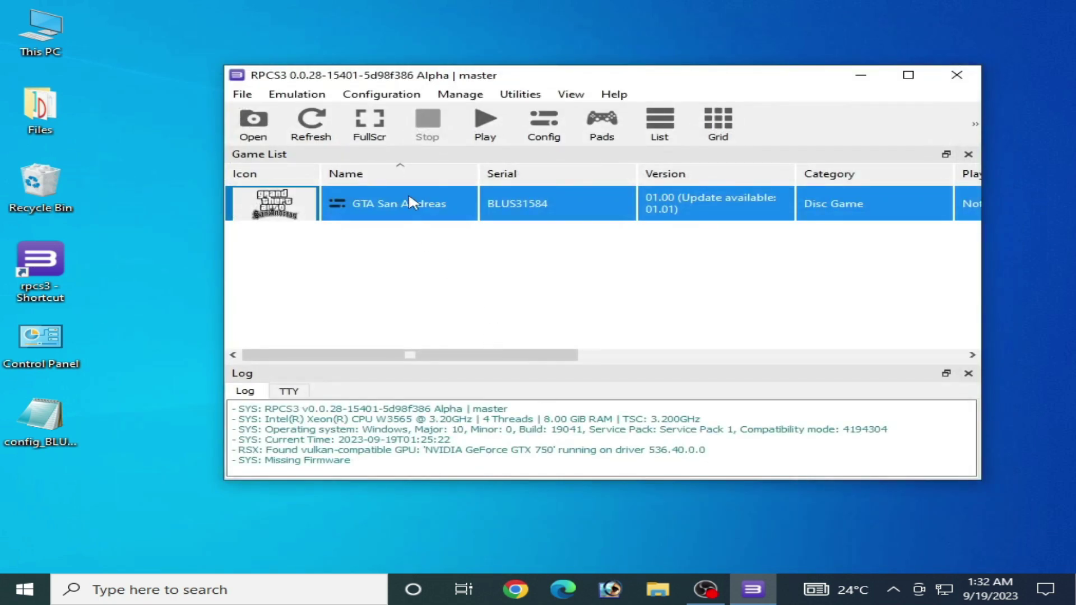
Step: Open the custom config folder of GTA San Andreas and open config_BLUS31584 with Notepad
{"action": "right_click", "coordinate": [409, 196]}
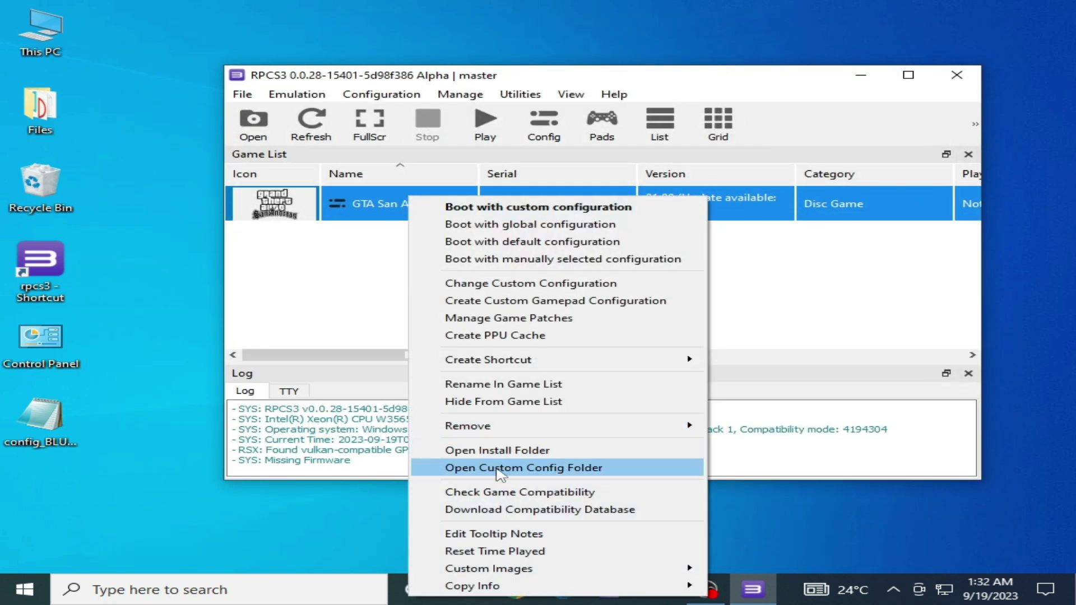
{"action": "left_click", "coordinate": [516, 469]}
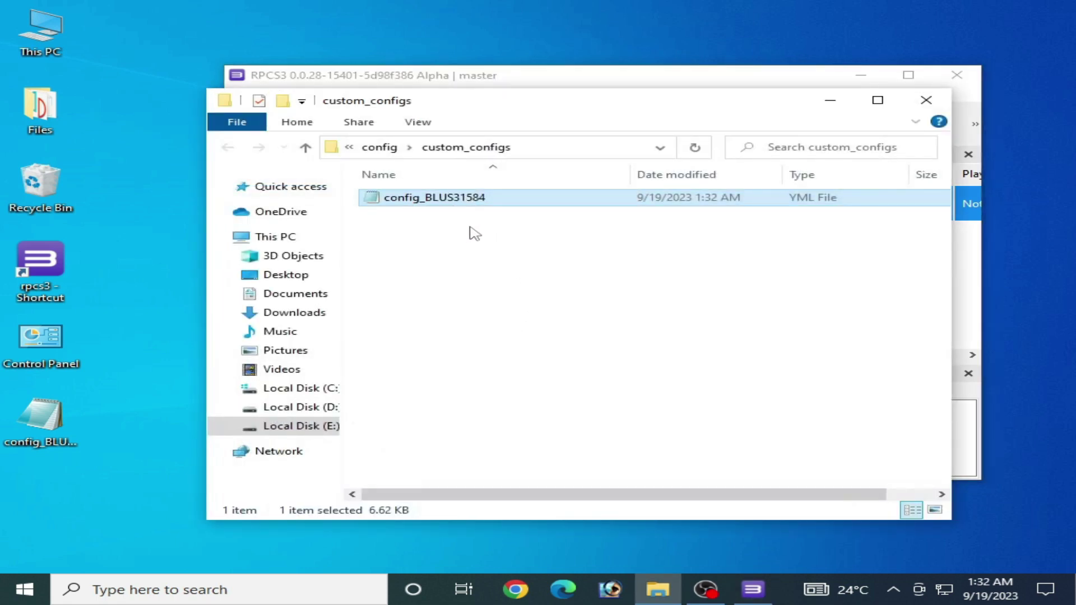
{"action": "right_click", "coordinate": [439, 205]}
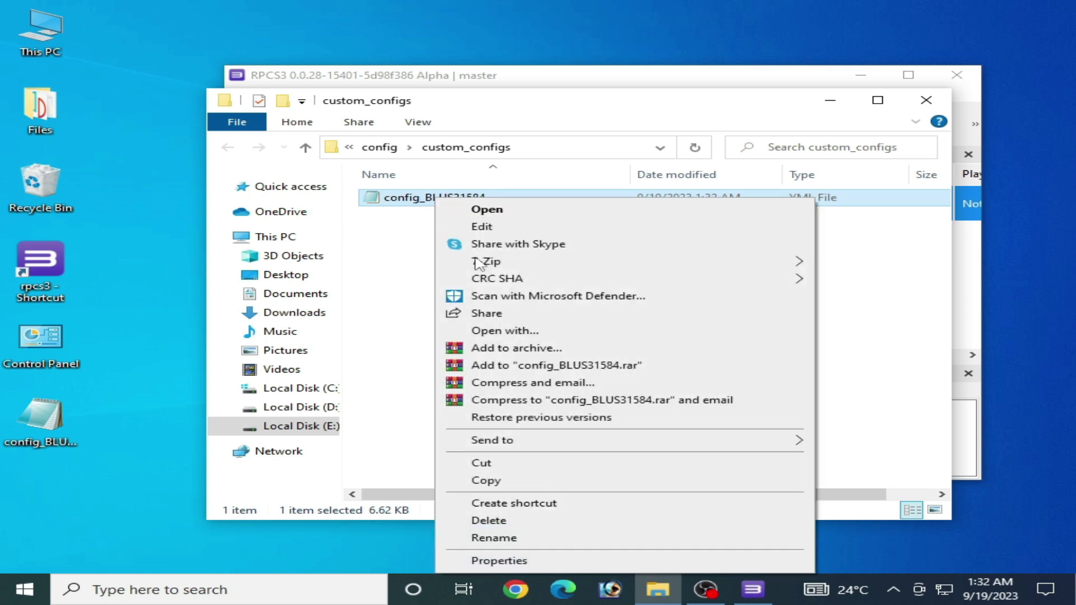
{"action": "left_click", "coordinate": [518, 332]}
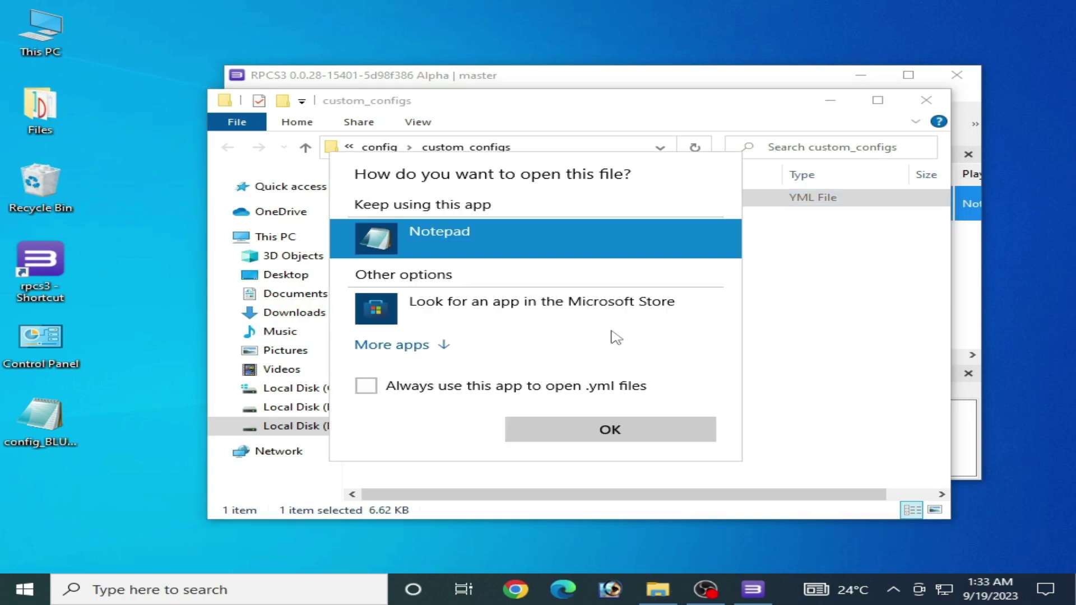
{"action": "left_click", "coordinate": [577, 434]}
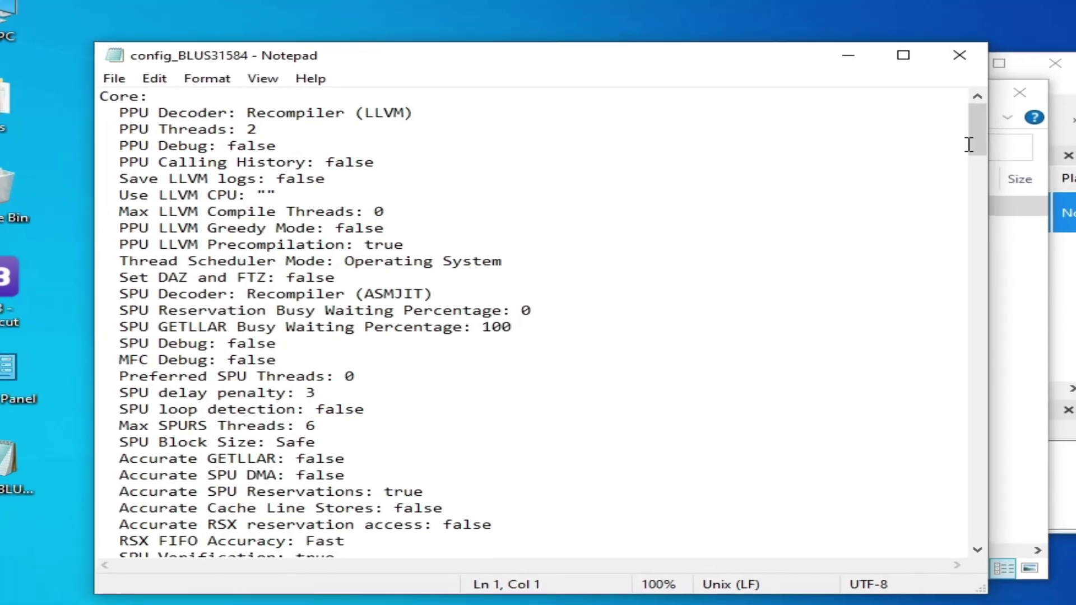
Step: Set Use Accurate DFMA to false in the config file, reusing the value copied from PPU Set Saturation Bit
{"action": "scroll", "coordinate": [717, 225], "scroll_direction": "down", "scroll_amount": 3}
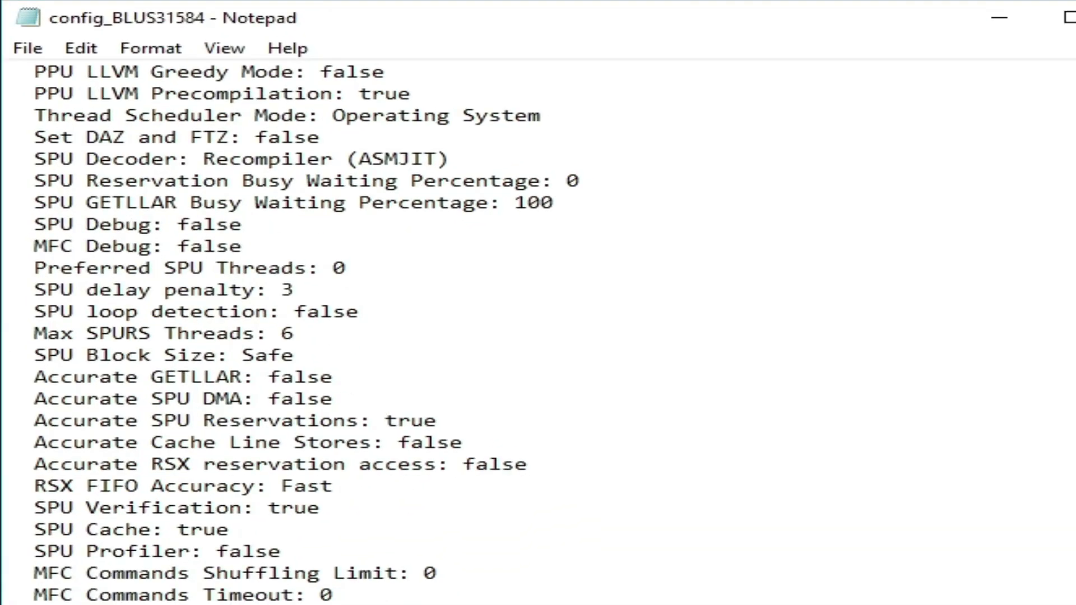
{"action": "scroll", "coordinate": [358, 333], "scroll_direction": "down", "scroll_amount": 6}
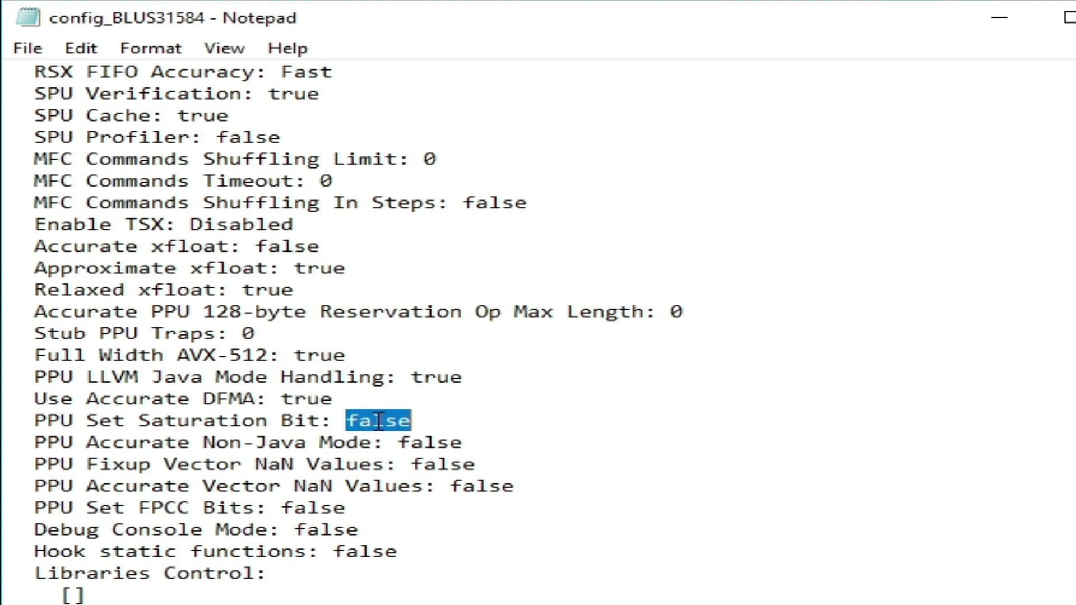
{"action": "right_click", "coordinate": [378, 420]}
{"action": "left_click", "coordinate": [389, 497]}
{"action": "right_click", "coordinate": [322, 410]}
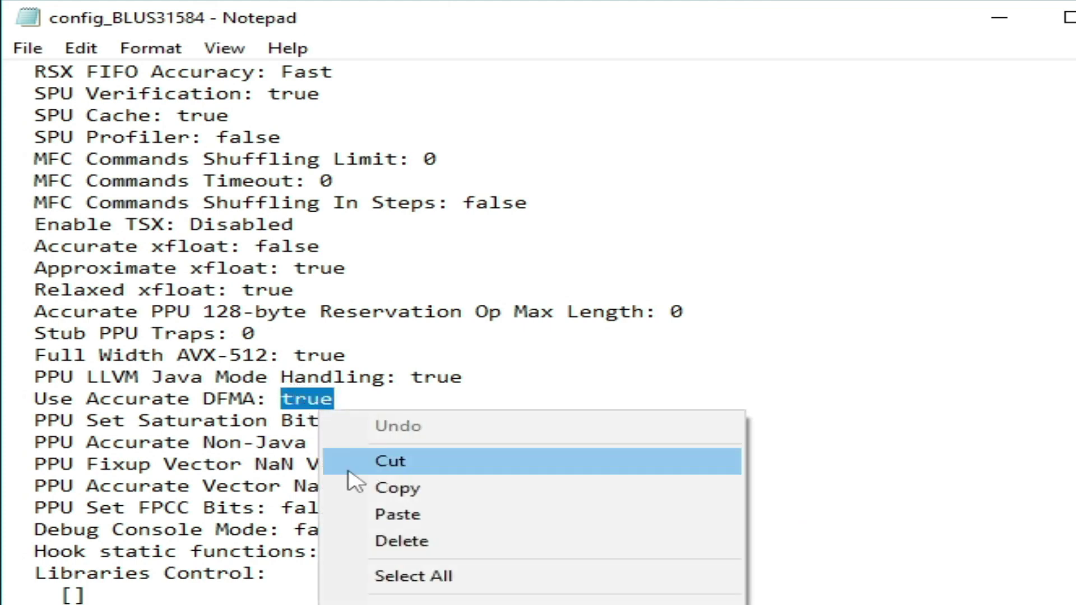
{"action": "left_click", "coordinate": [360, 509]}
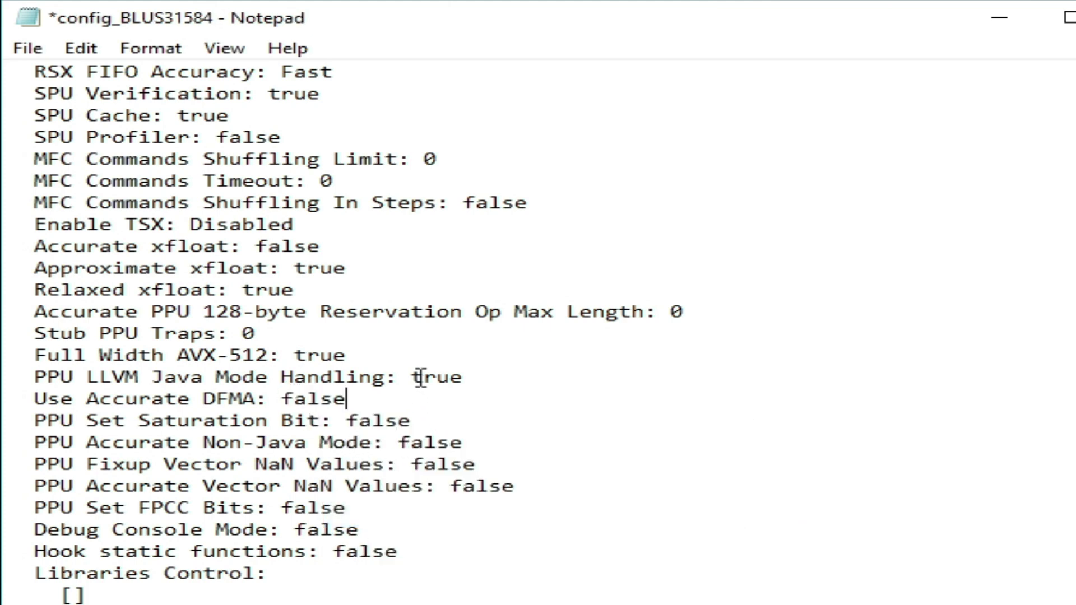
Step: Set Use Accurate DFMA to true, reusing the value copied from PPU LLVM Java Mode Handling
{"action": "right_click", "coordinate": [461, 380]}
{"action": "left_click", "coordinate": [527, 457]}
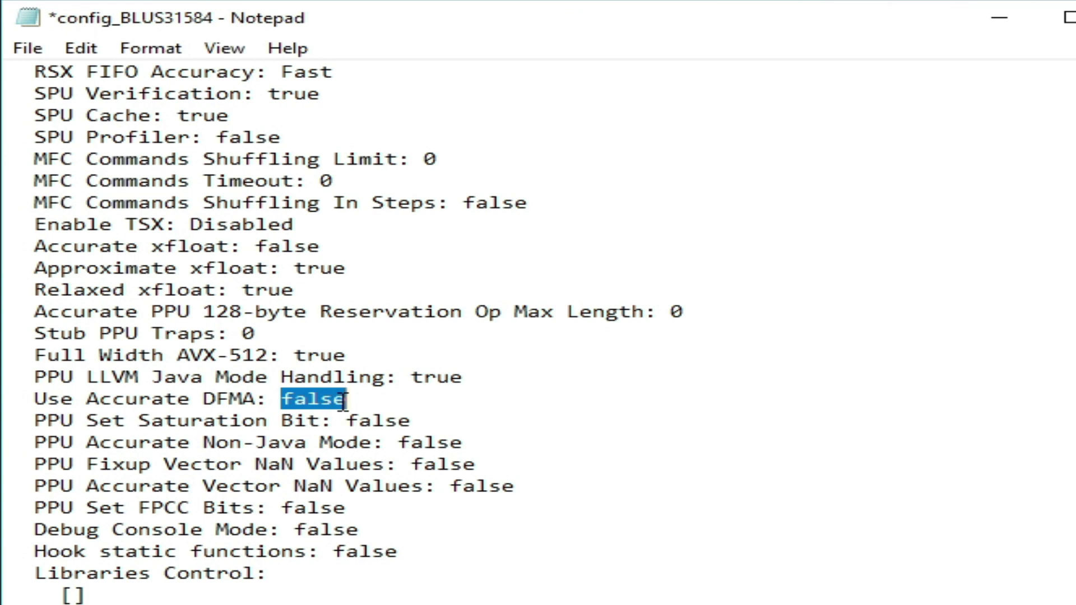
{"action": "right_click", "coordinate": [343, 401]}
{"action": "left_click", "coordinate": [360, 509]}
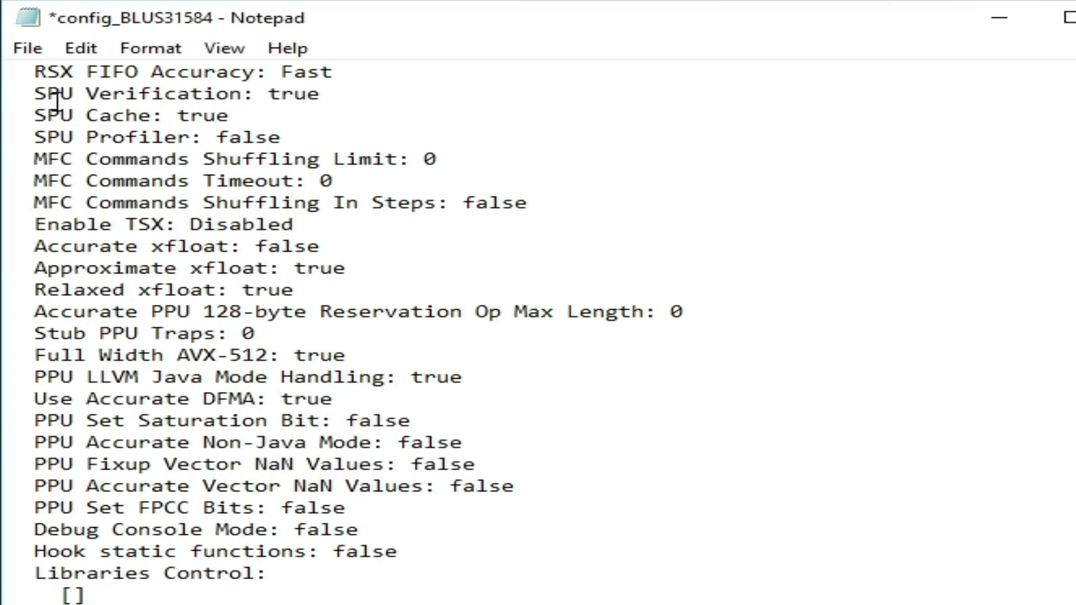
Step: Save config_BLUS31584, then close the file and the custom_configs folder
{"action": "left_click", "coordinate": [28, 49]}
{"action": "left_click", "coordinate": [39, 154]}
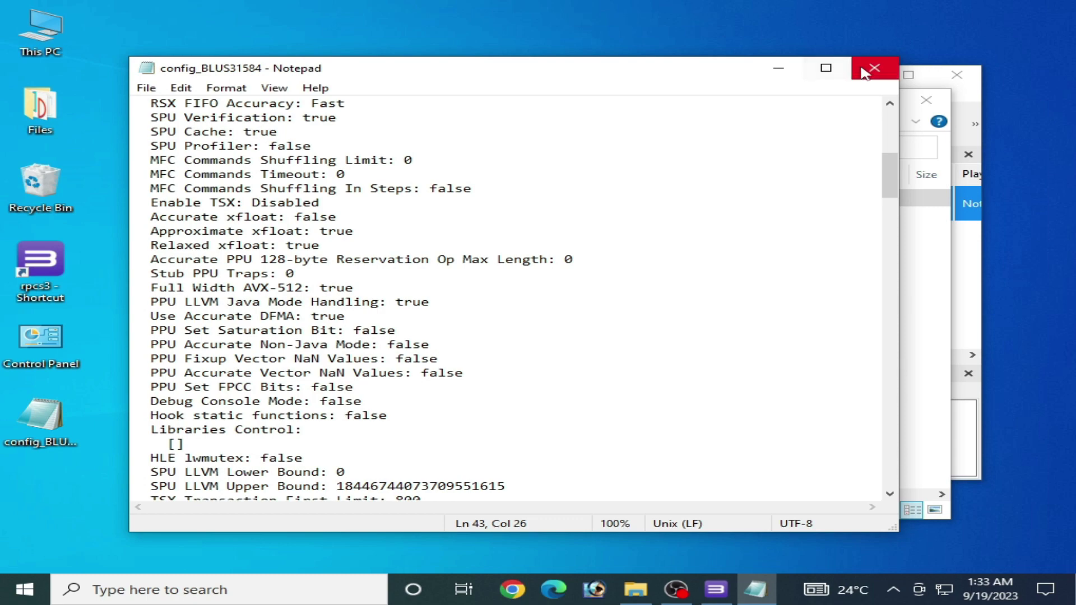
{"action": "left_click", "coordinate": [864, 72]}
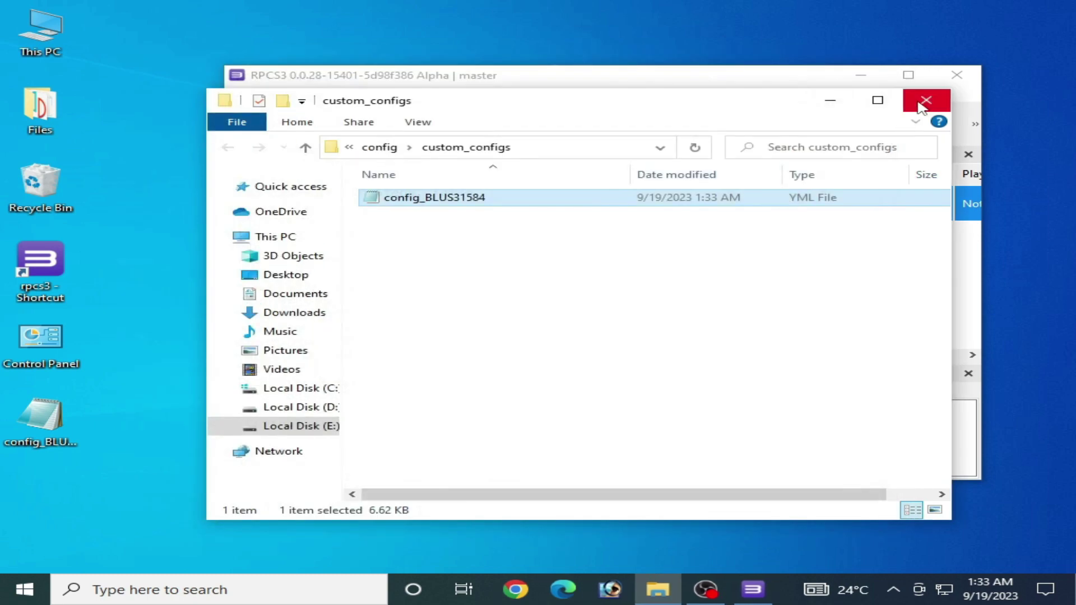
{"action": "left_click", "coordinate": [925, 101]}
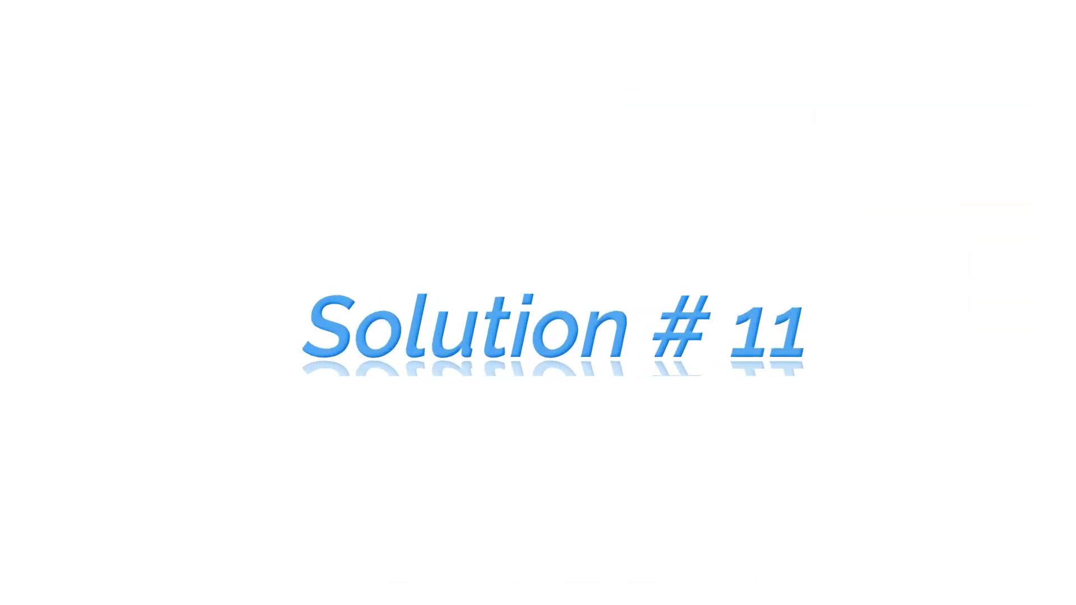